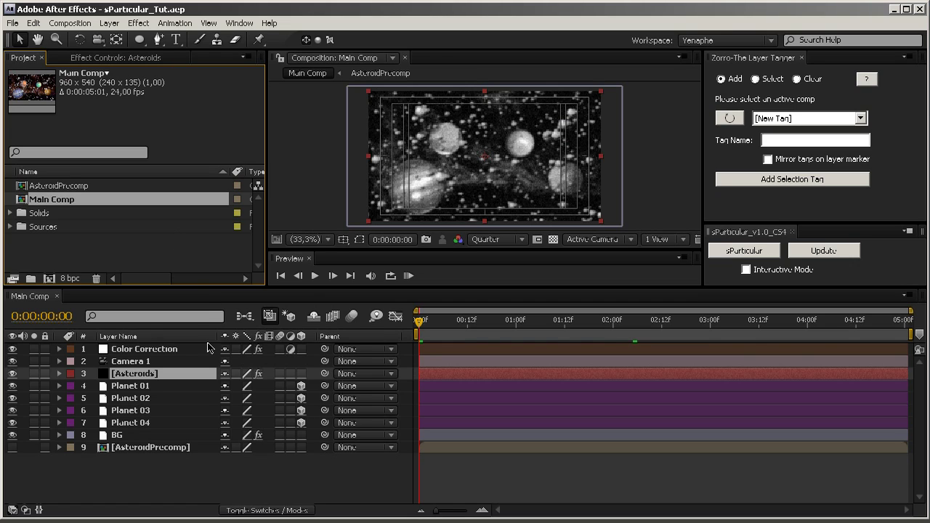
Step: Hide the Color Correction layer in Main Comp so the scene shows its original colors
{"action": "left_click", "coordinate": [214, 492]}
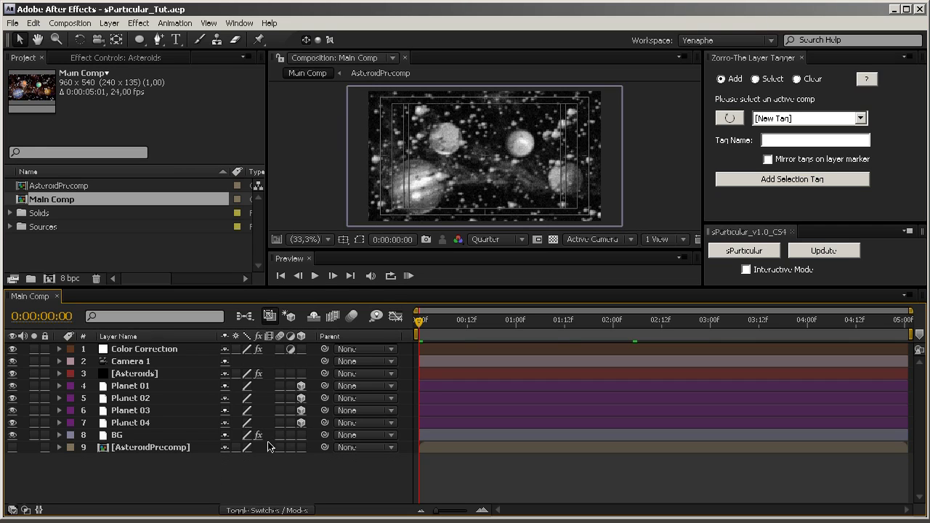
{"action": "left_click", "coordinate": [123, 350]}
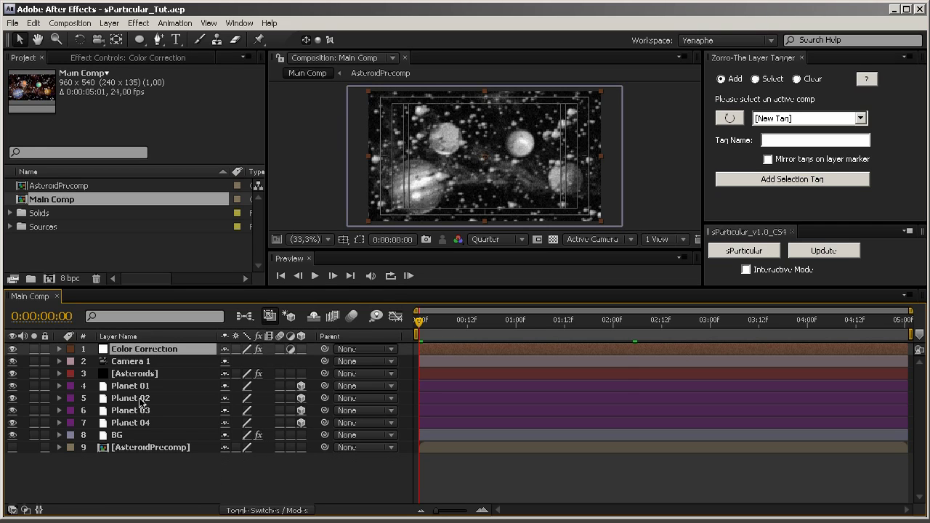
{"action": "left_click", "coordinate": [12, 350]}
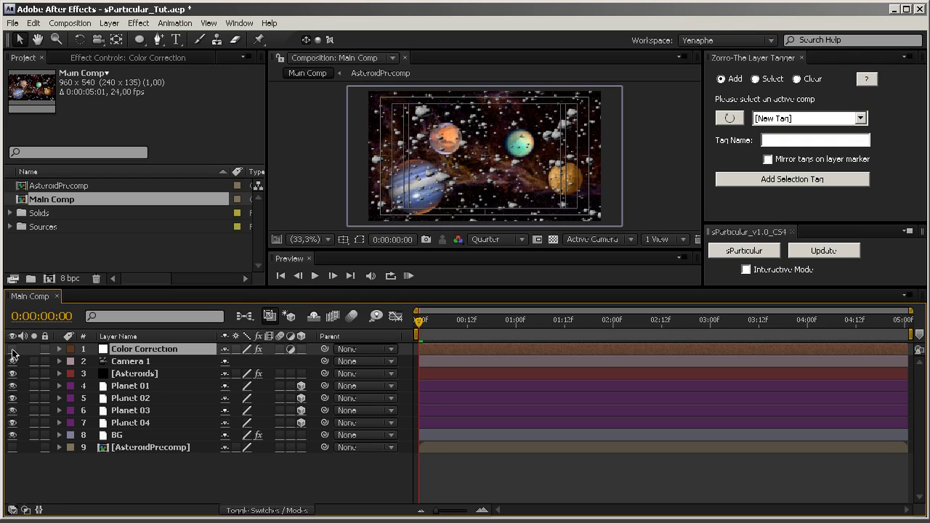
Step: Select the Camera 1 layer and scrub through the composition to view the camera motion, returning to the first frame
{"action": "left_click", "coordinate": [135, 365]}
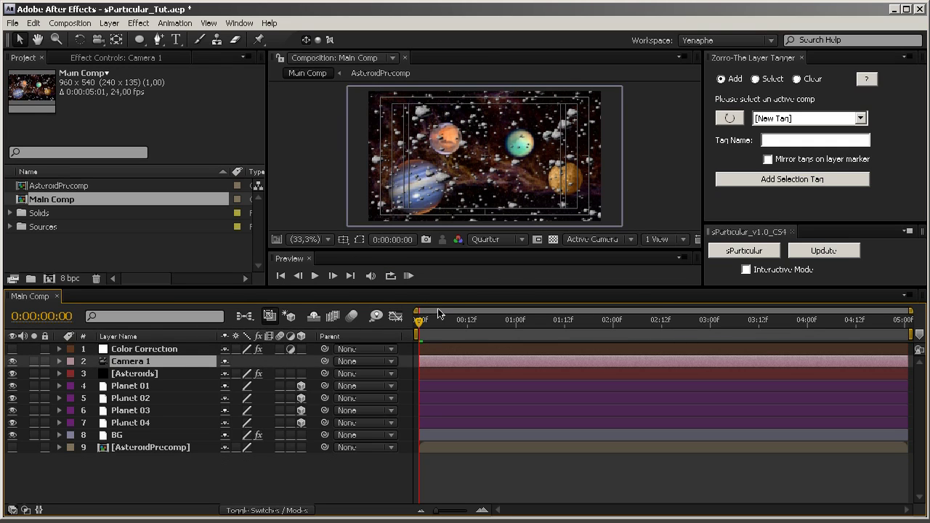
{"action": "left_click_drag", "start_coordinate": [420, 321], "coordinate": [660, 321]}
{"action": "left_click_drag", "start_coordinate": [530, 322], "coordinate": [326, 330]}
Step: Select the Asteroids layer and switch its visibility off and back on to compare the scene
{"action": "left_click", "coordinate": [148, 375]}
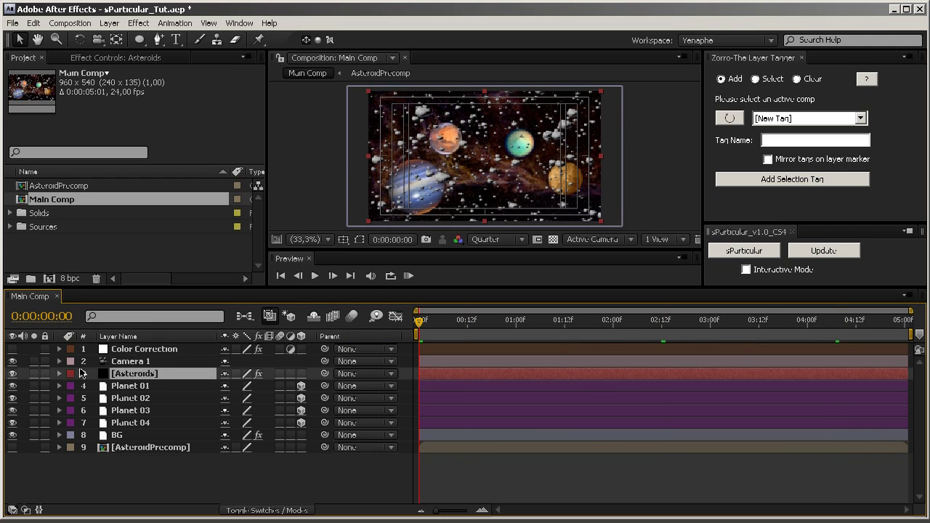
{"action": "left_click", "coordinate": [13, 373]}
{"action": "left_click", "coordinate": [13, 373]}
Step: Examine the Particular effect on the Asteroids layer, looking through its Emitter and expanded Particle settings
{"action": "left_click", "coordinate": [115, 57]}
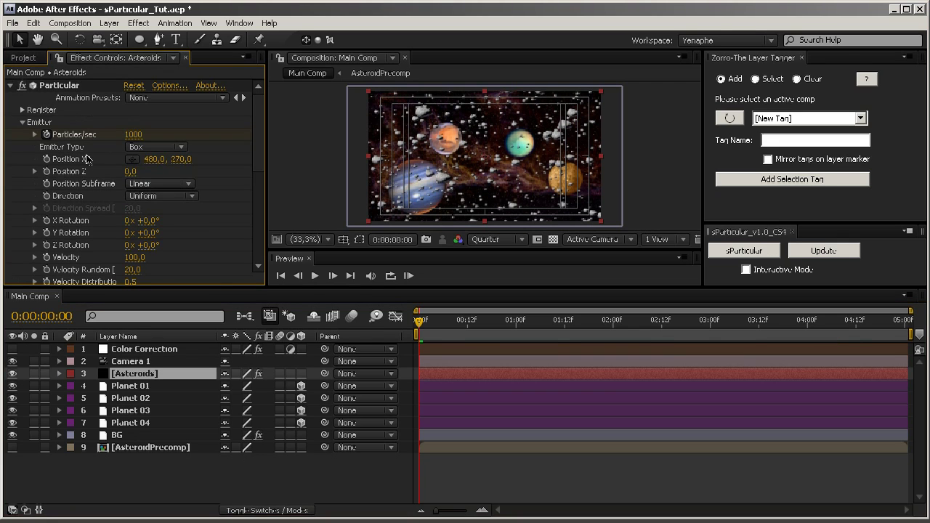
{"action": "left_click", "coordinate": [65, 85]}
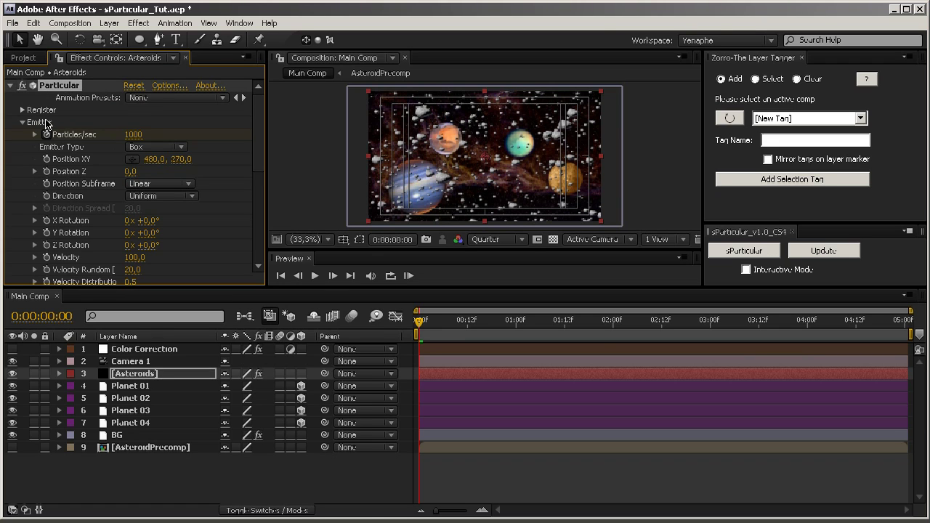
{"action": "left_click_drag", "start_coordinate": [259, 135], "coordinate": [264, 211]}
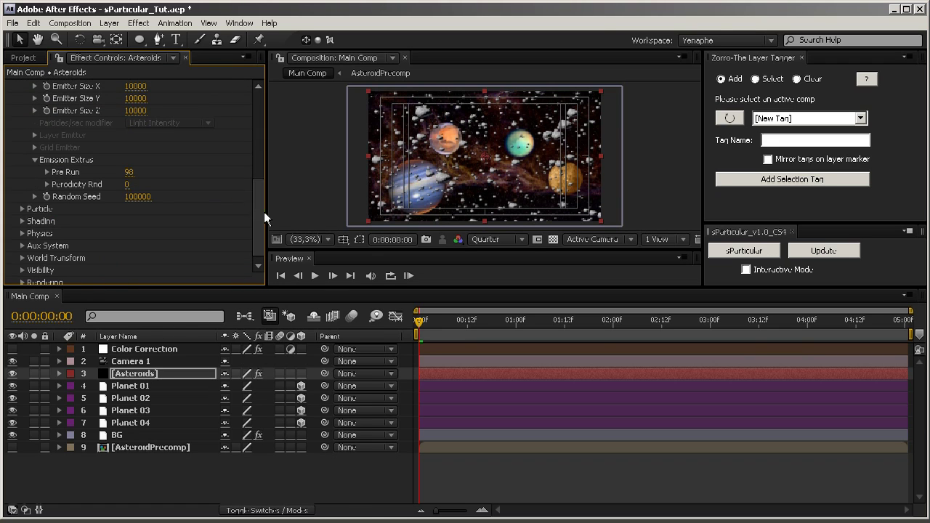
{"action": "left_click", "coordinate": [23, 209]}
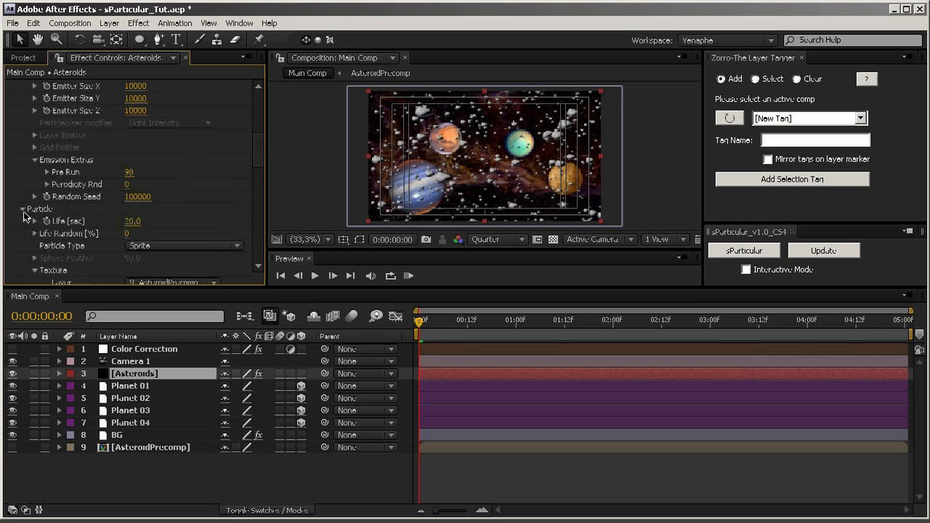
{"action": "scroll", "coordinate": [145, 182], "scroll_direction": "down", "scroll_amount": 3}
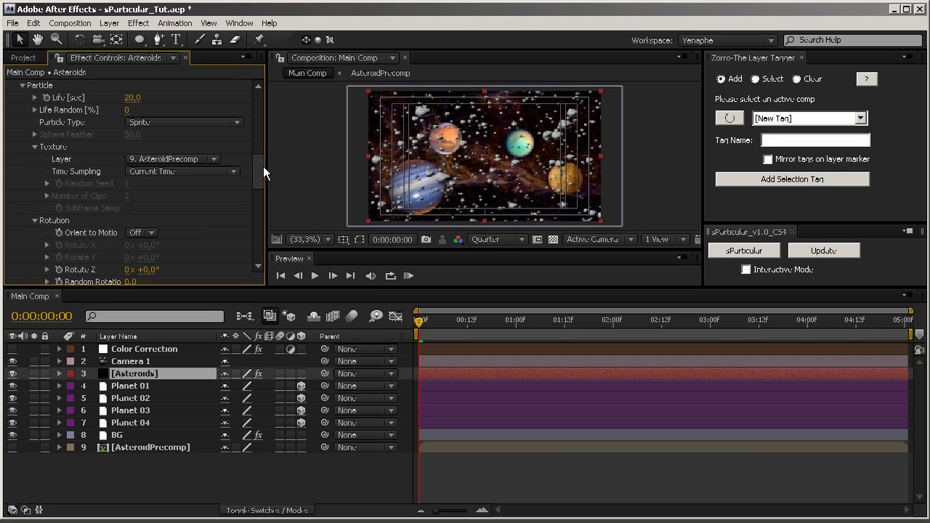
{"action": "scroll", "coordinate": [263, 195], "scroll_direction": "down", "scroll_amount": 6}
{"action": "left_click_drag", "start_coordinate": [263, 184], "coordinate": [254, 83]}
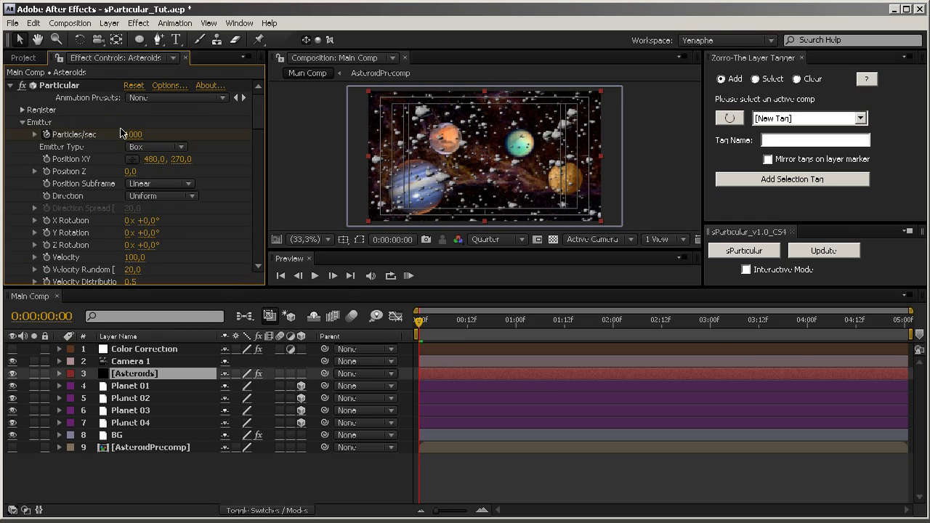
Step: Review the Particular emitter values, collapse the Emitter group and the whole effect, and return to the project items
{"action": "scroll", "coordinate": [153, 159], "scroll_direction": "down", "scroll_amount": 5}
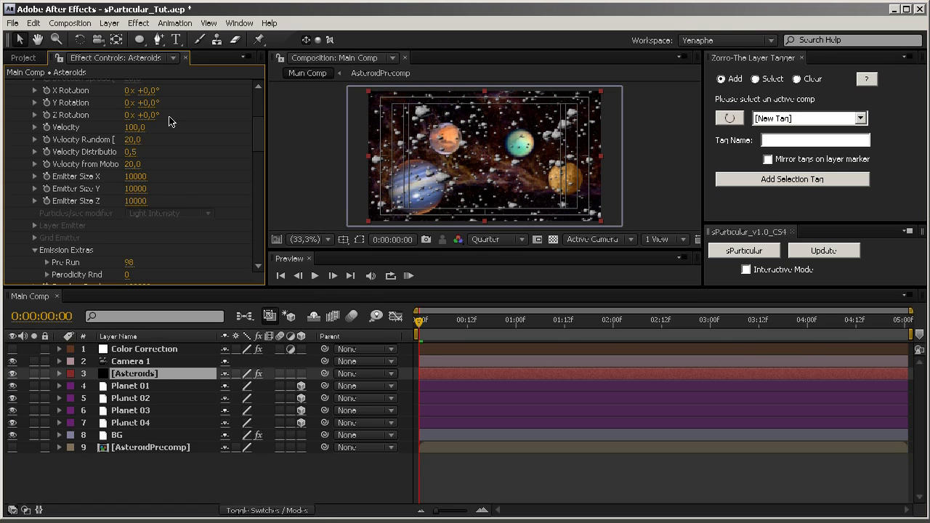
{"action": "scroll", "coordinate": [170, 120], "scroll_direction": "up", "scroll_amount": 4}
{"action": "left_click", "coordinate": [23, 122]}
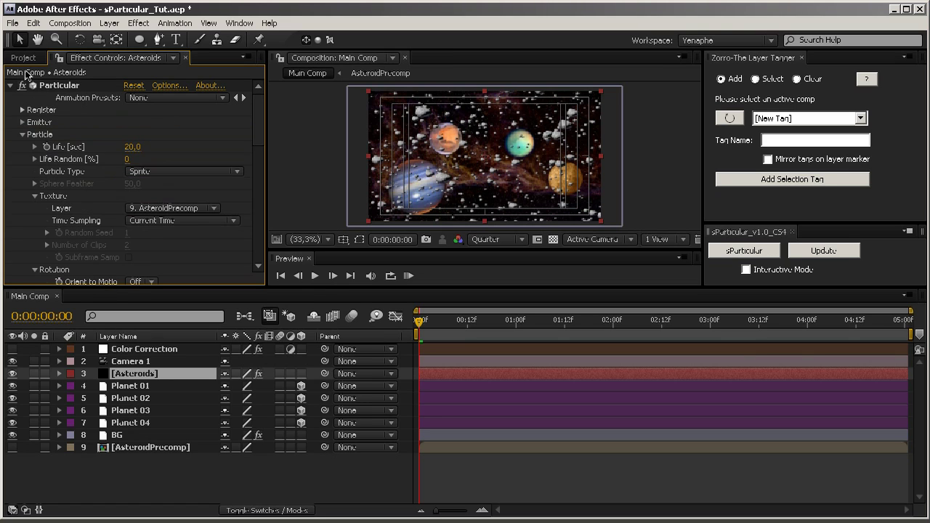
{"action": "left_click", "coordinate": [10, 86]}
{"action": "left_click", "coordinate": [26, 57]}
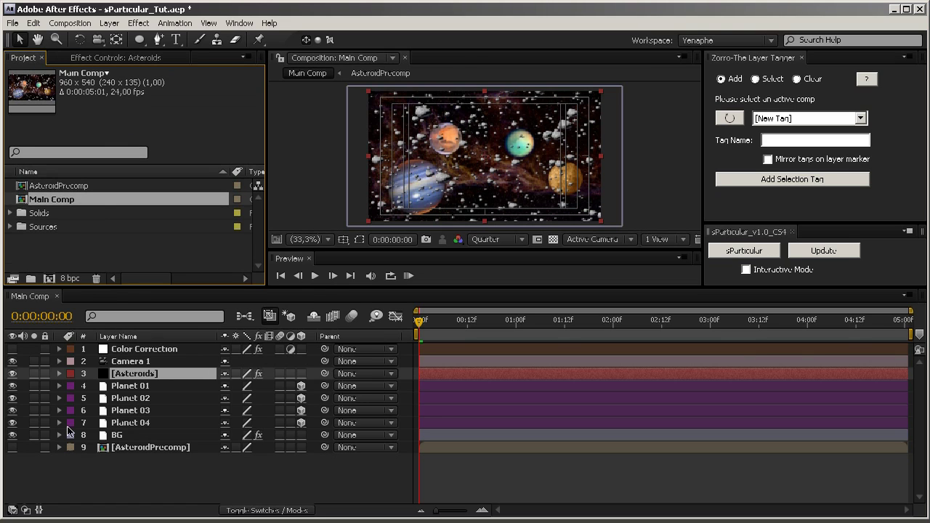
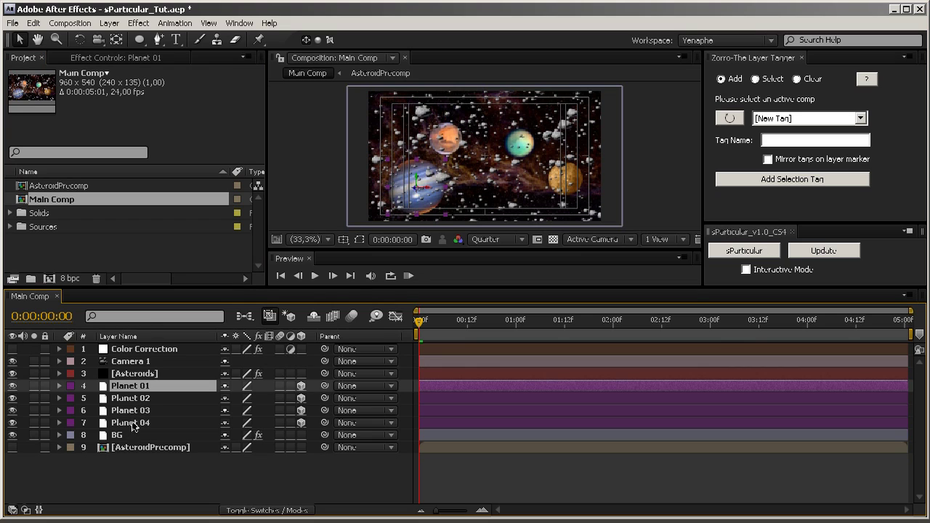
Step: Review the four Planet layers, view the Sky Image Lab website in Firefox and close it, and highlight the AsteroidPrecomp layer
{"action": "left_click", "coordinate": [134, 423], "text": "shift"}
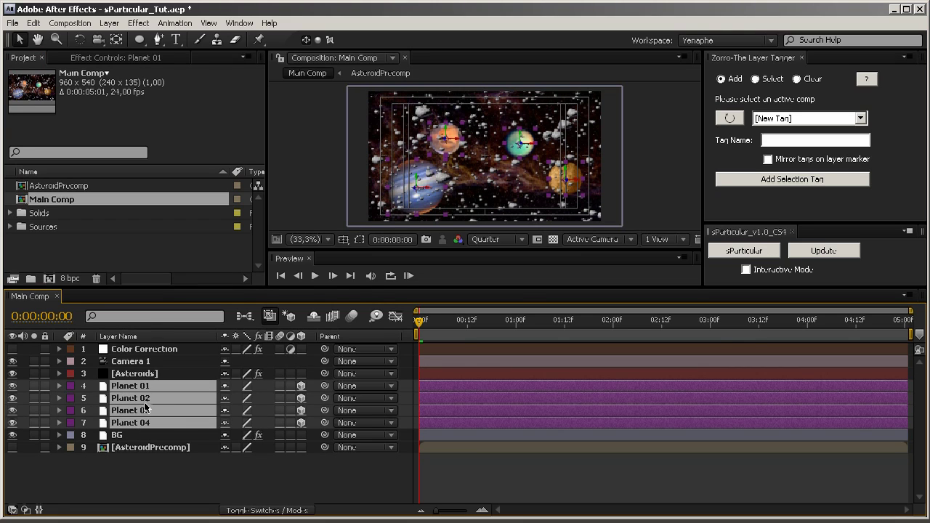
{"action": "left_click", "coordinate": [141, 482]}
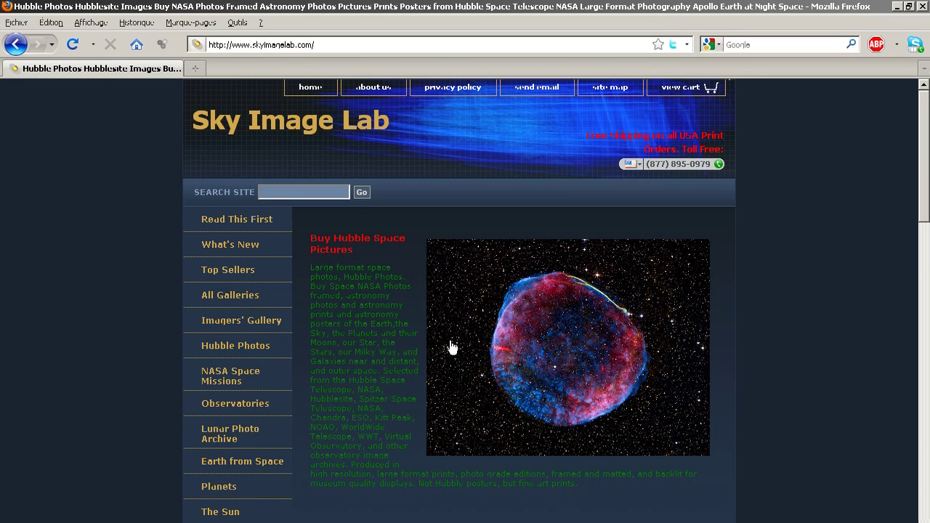
{"action": "left_click", "coordinate": [920, 7]}
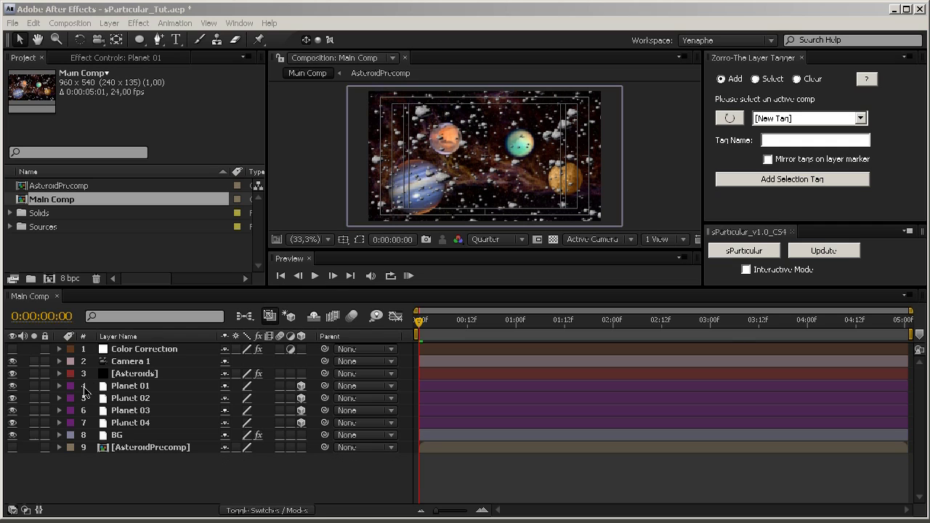
{"action": "left_click", "coordinate": [144, 447]}
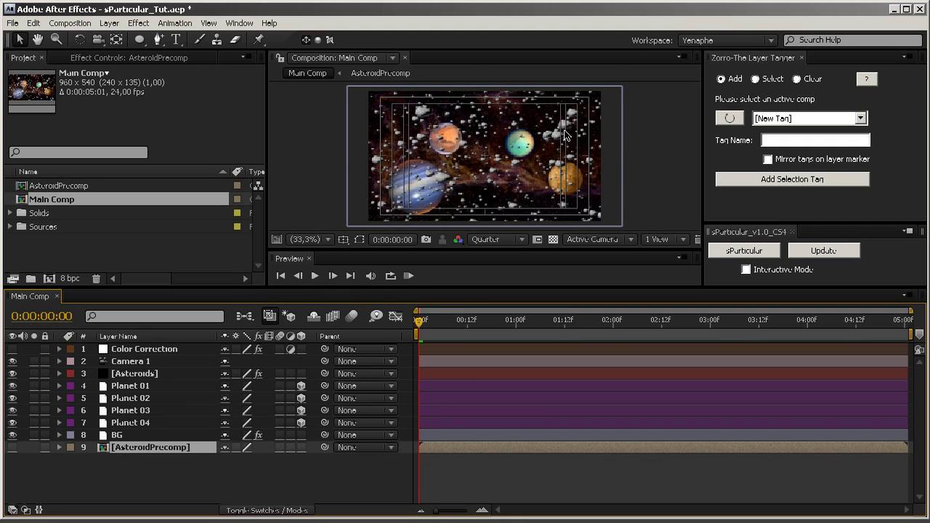
{"action": "left_click", "coordinate": [183, 487]}
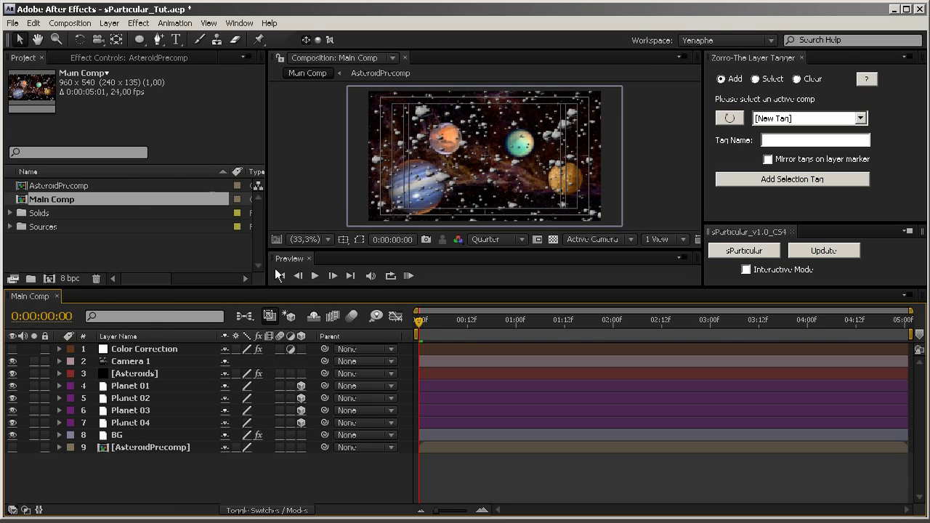
Step: Select the Asteroids layer in Main Comp and run the sParticular script on it
{"action": "left_click", "coordinate": [149, 255]}
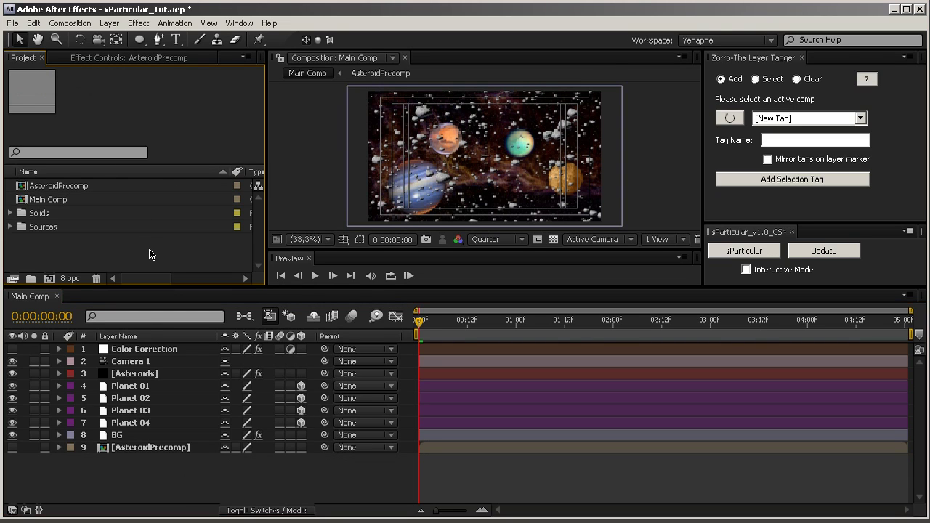
{"action": "left_click", "coordinate": [55, 201]}
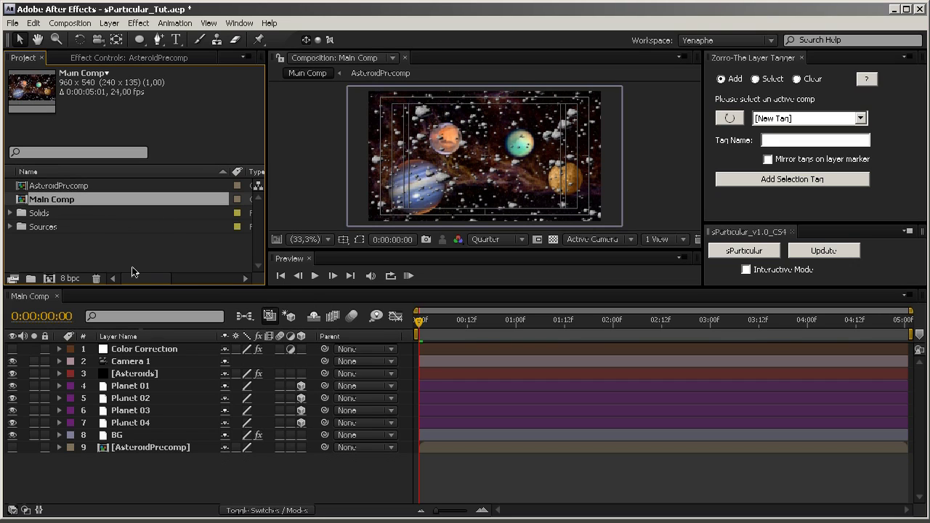
{"action": "left_click", "coordinate": [146, 377]}
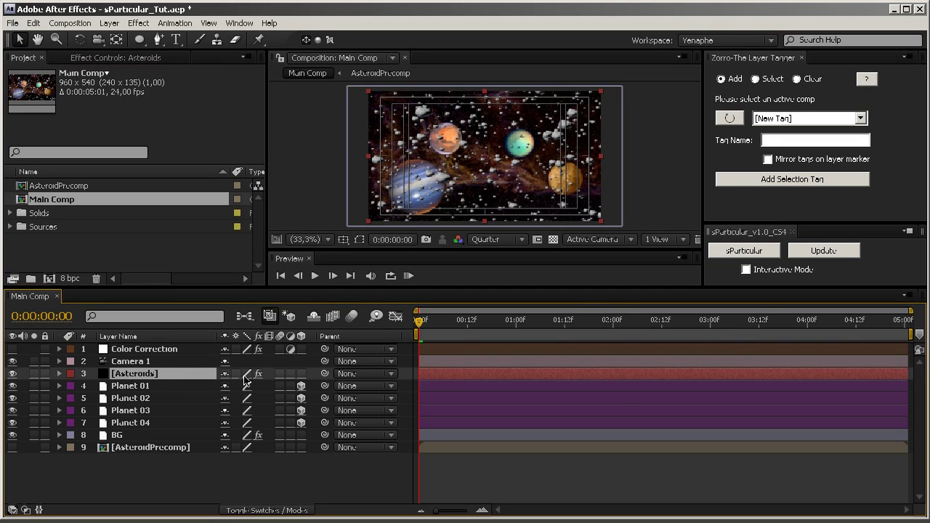
{"action": "left_click", "coordinate": [764, 250]}
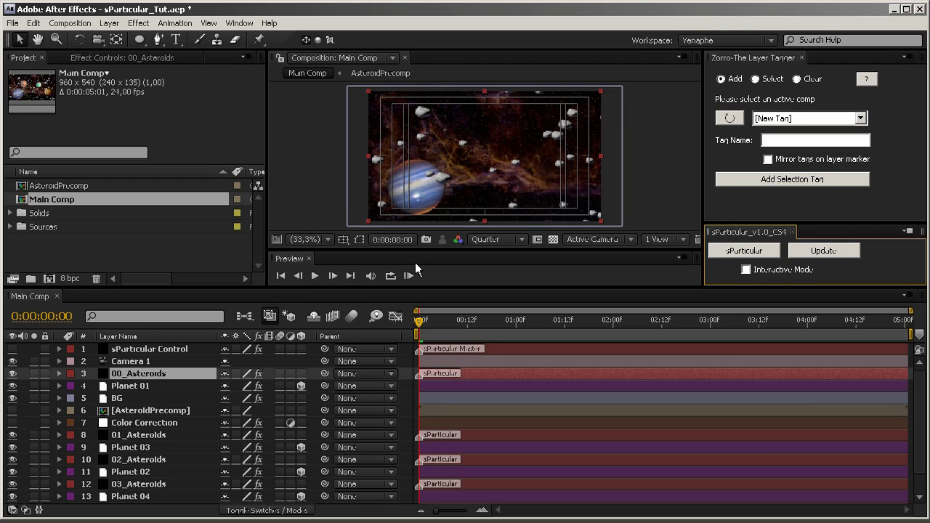
Step: Move the BG layer to the bottom of the layer stack and the Color Correction layer to the top
{"action": "left_click", "coordinate": [125, 399]}
{"action": "left_click_drag", "start_coordinate": [149, 399], "coordinate": [153, 508]}
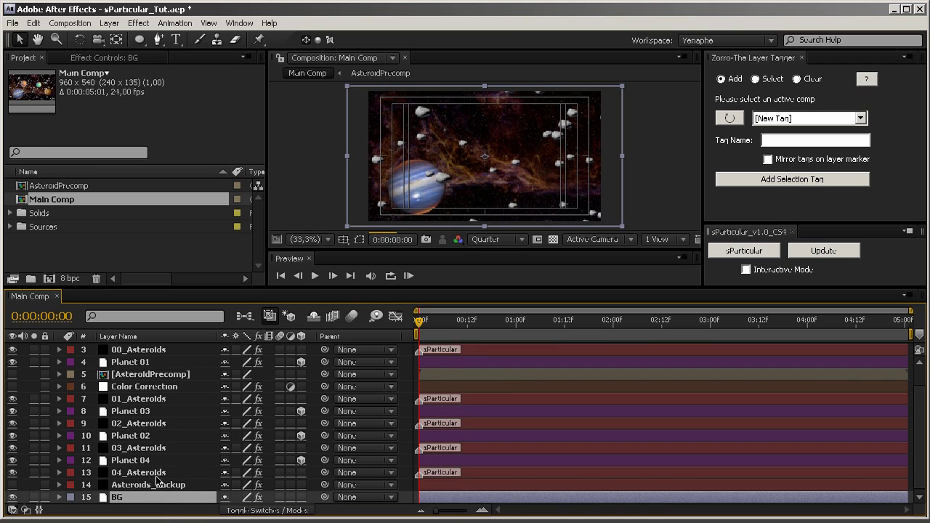
{"action": "scroll", "coordinate": [156, 480], "scroll_direction": "up", "scroll_amount": 2}
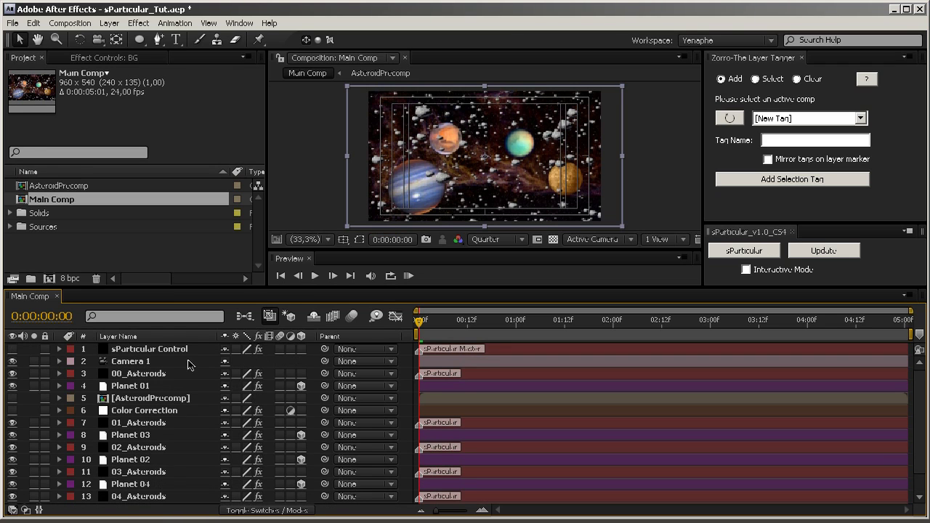
{"action": "left_click", "coordinate": [154, 407]}
{"action": "left_click_drag", "start_coordinate": [142, 412], "coordinate": [146, 347]}
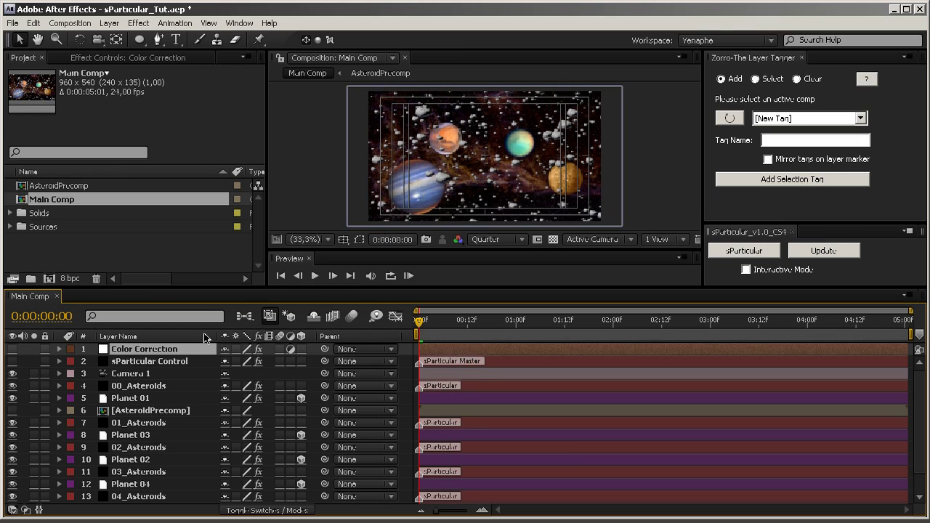
Step: Examine the sParticular Control and Asteroids_Backup layers, toggling the visibility of the control layer
{"action": "left_click", "coordinate": [146, 372]}
{"action": "left_click", "coordinate": [149, 362]}
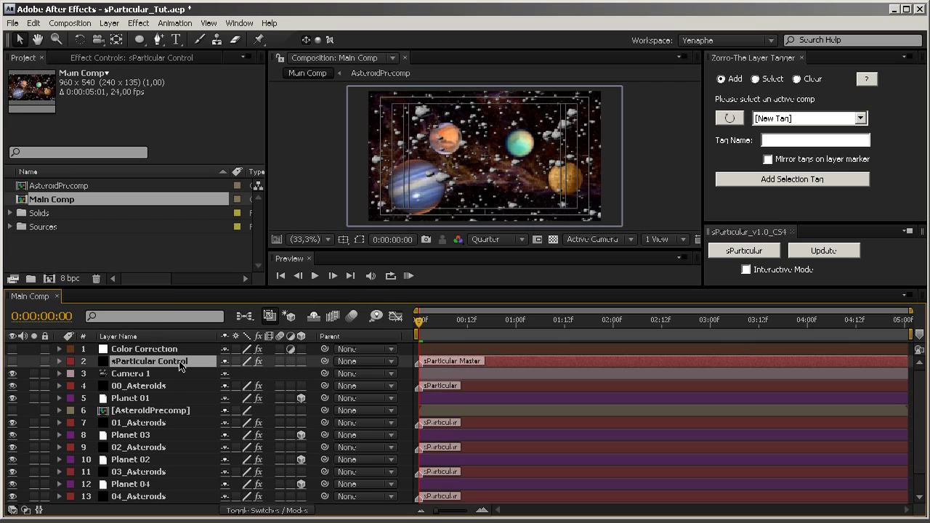
{"action": "scroll", "coordinate": [179, 366], "scroll_direction": "down", "scroll_amount": 1}
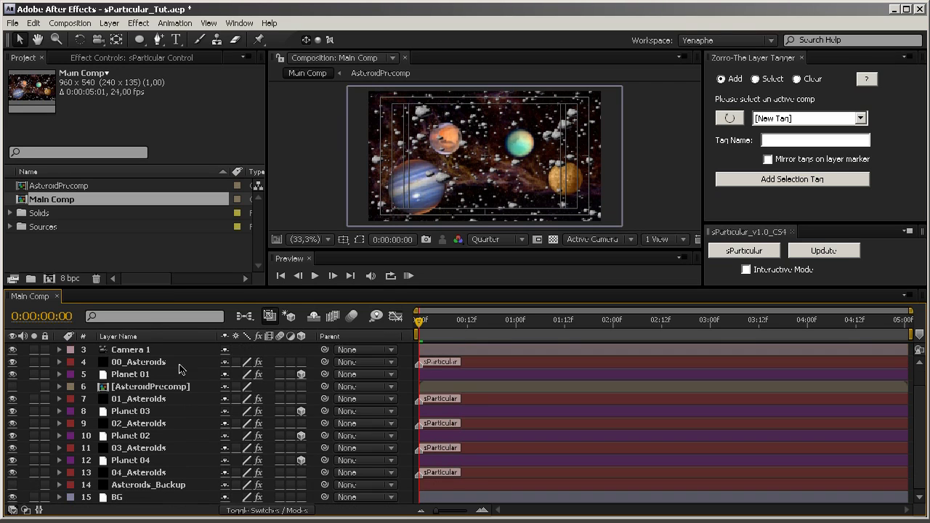
{"action": "left_click", "coordinate": [146, 487]}
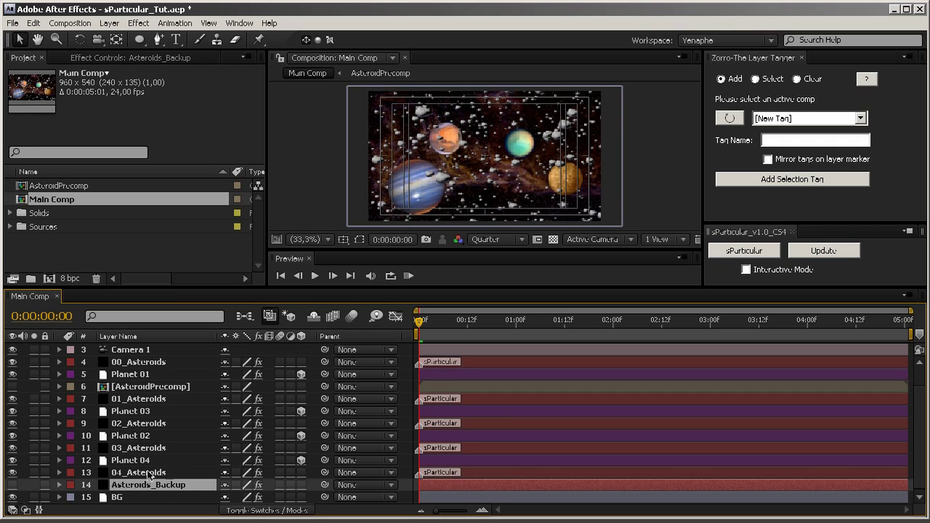
{"action": "scroll", "coordinate": [165, 493], "scroll_direction": "up", "scroll_amount": 1}
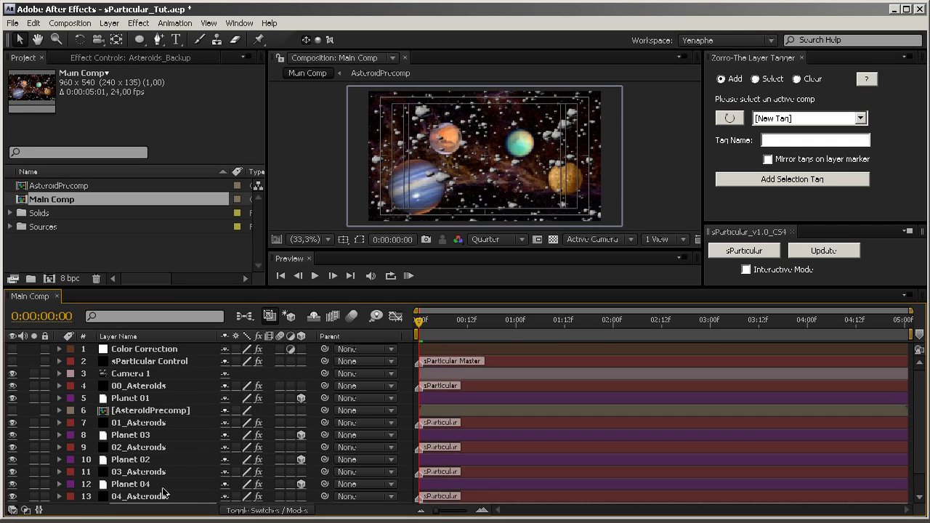
{"action": "left_click", "coordinate": [173, 362]}
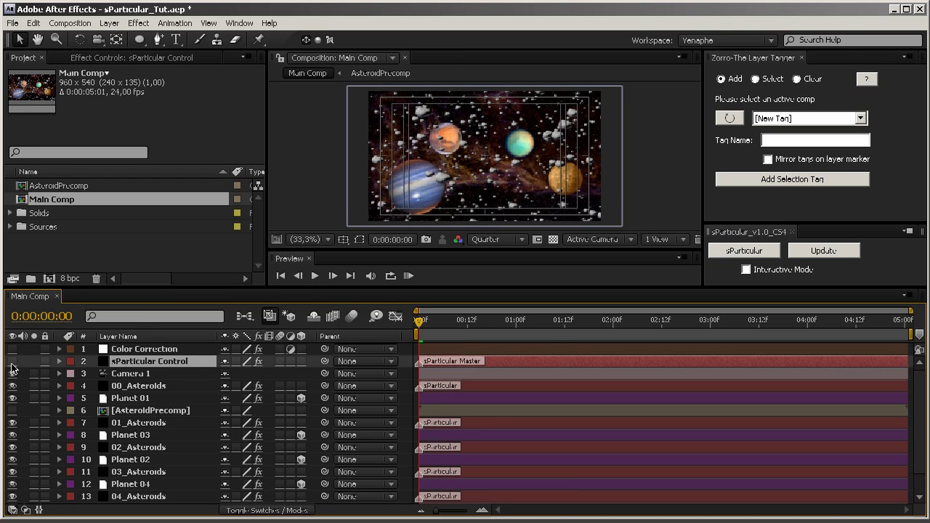
{"action": "left_click", "coordinate": [11, 361]}
{"action": "left_click", "coordinate": [12, 363]}
Step: Go through the particle layers from 00_Asteroids to 04_Asteroids, selecting each one to check its place among the planets
{"action": "left_click", "coordinate": [158, 386]}
{"action": "left_click", "coordinate": [152, 424]}
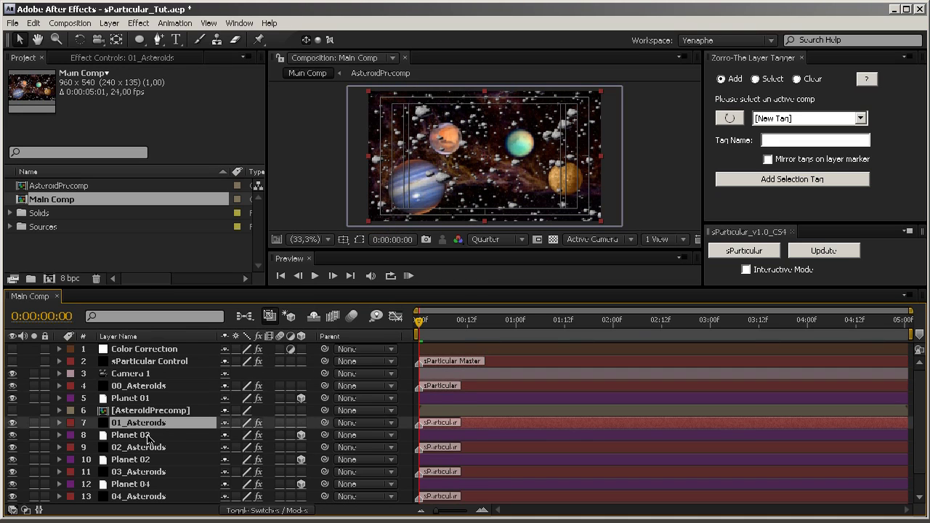
{"action": "left_click", "coordinate": [145, 448]}
{"action": "left_click", "coordinate": [149, 473]}
{"action": "left_click", "coordinate": [148, 498]}
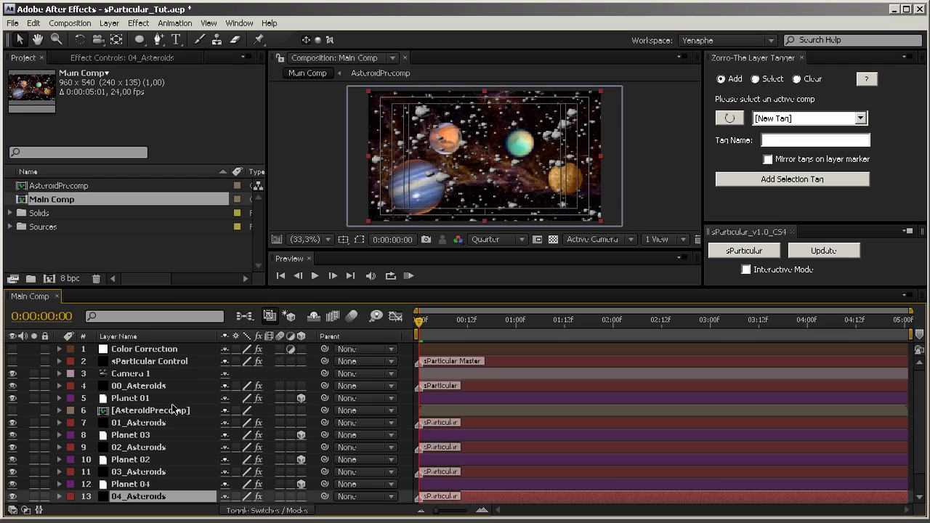
Step: Move the AsteroidPrecomp layer to the bottom of the layer stack, below BG
{"action": "left_click_drag", "start_coordinate": [174, 411], "coordinate": [176, 505]}
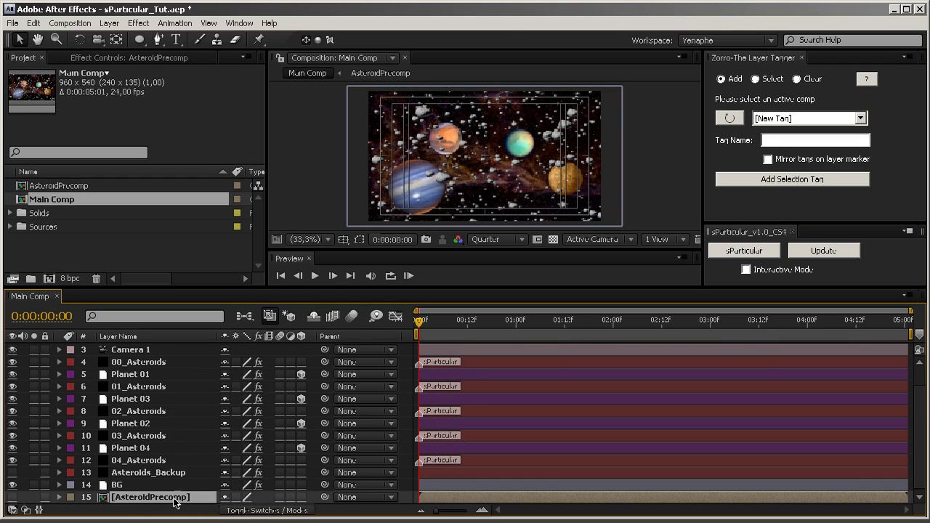
Step: Solo 00_Asteroids, Planet 01, 01_Asteroids and Planet 03 one after another to inspect how the front asteroids and planets stack
{"action": "scroll", "coordinate": [192, 484], "scroll_direction": "up", "scroll_amount": 2}
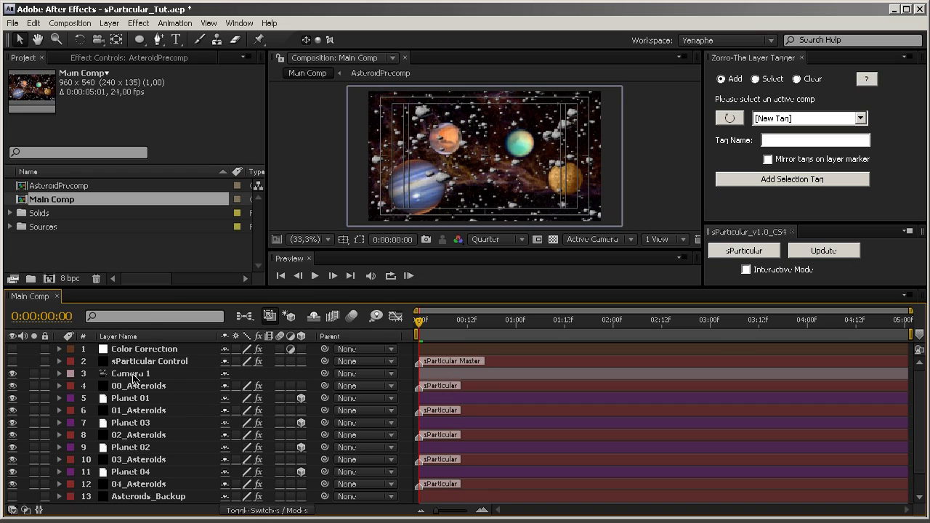
{"action": "left_click", "coordinate": [34, 386]}
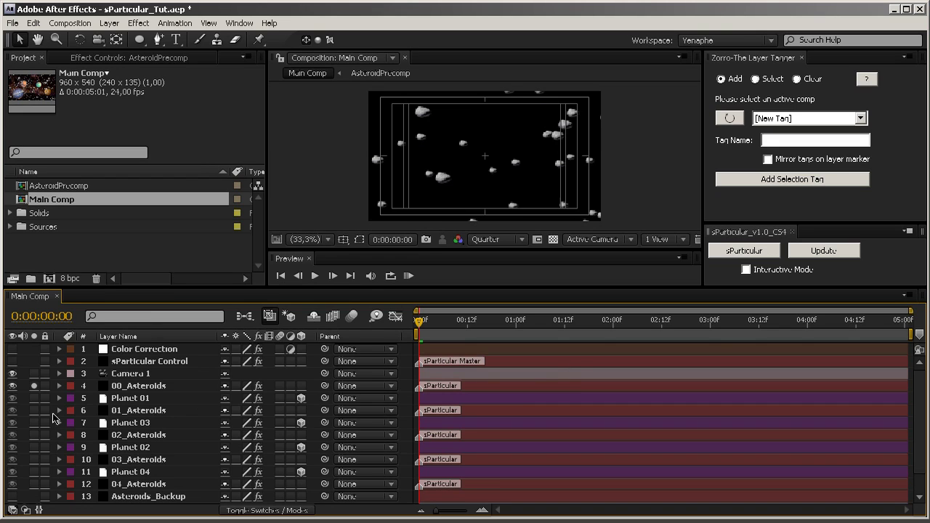
{"action": "left_click", "coordinate": [150, 390]}
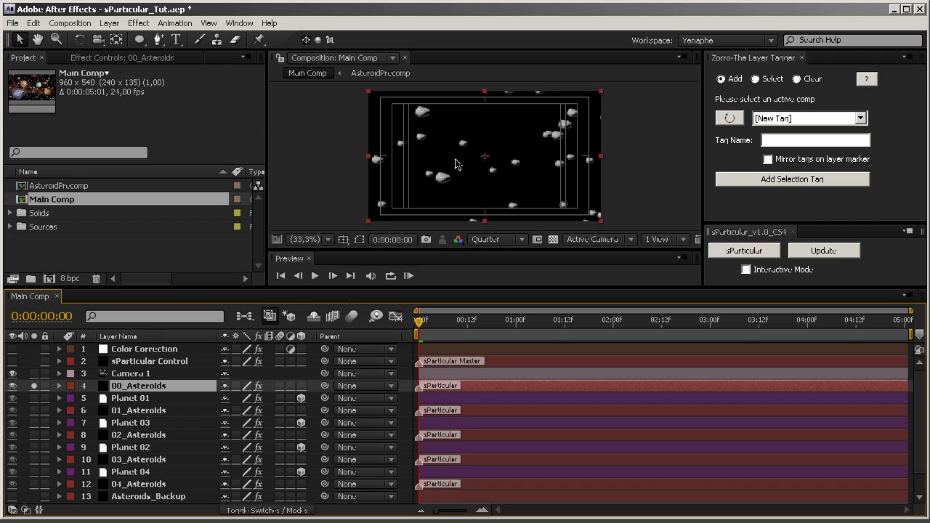
{"action": "left_click", "coordinate": [33, 399]}
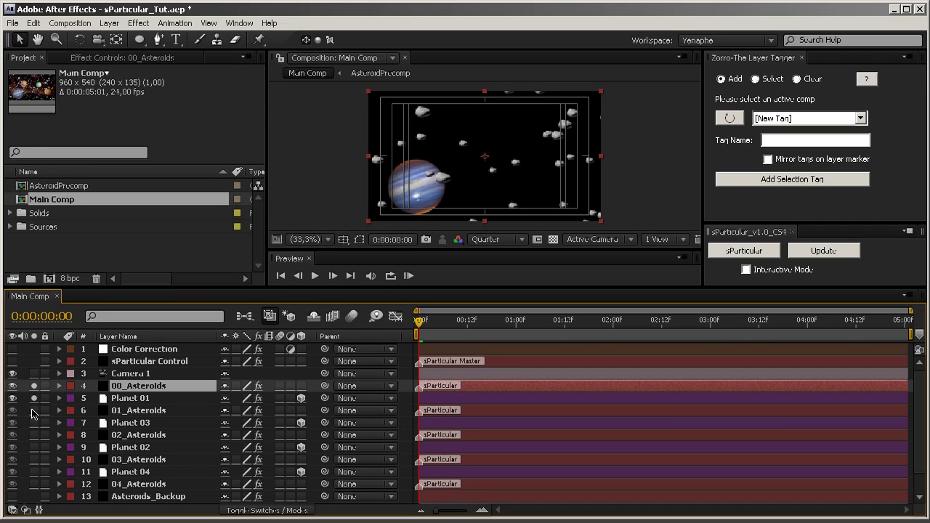
{"action": "left_click", "coordinate": [33, 411]}
{"action": "left_click", "coordinate": [149, 423]}
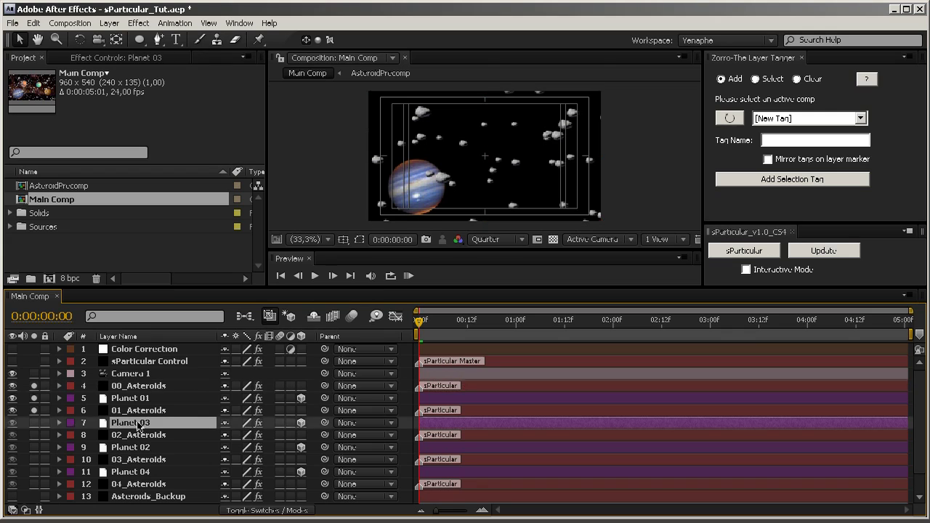
{"action": "left_click", "coordinate": [35, 423]}
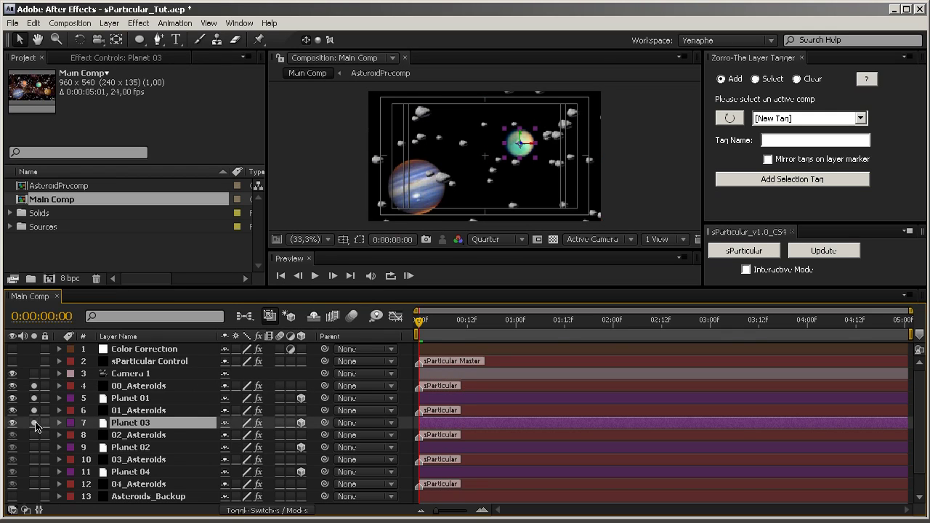
Step: Add the layers from 02_Asteroids through 04_Asteroids to the solo preview one by one, and turn off solo on all layers
{"action": "left_click", "coordinate": [36, 435]}
{"action": "left_click", "coordinate": [35, 448]}
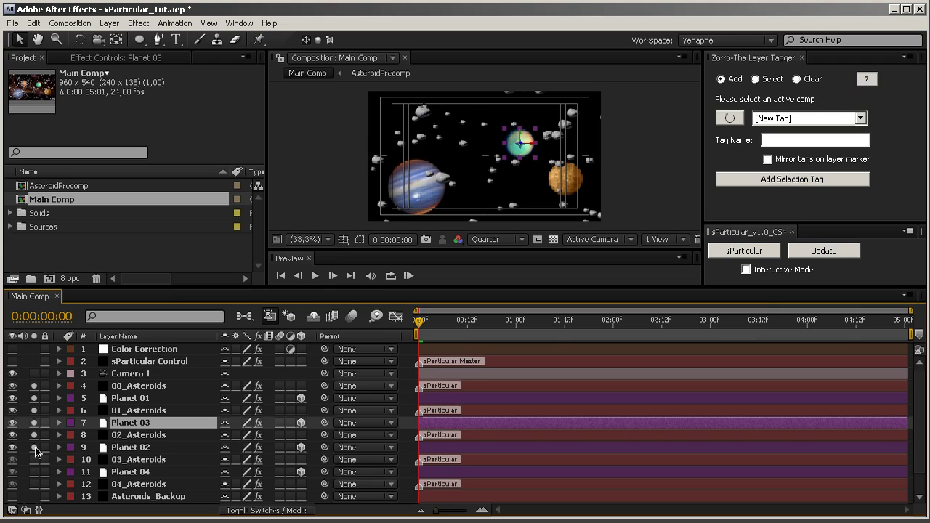
{"action": "left_click", "coordinate": [34, 460]}
{"action": "left_click", "coordinate": [34, 472]}
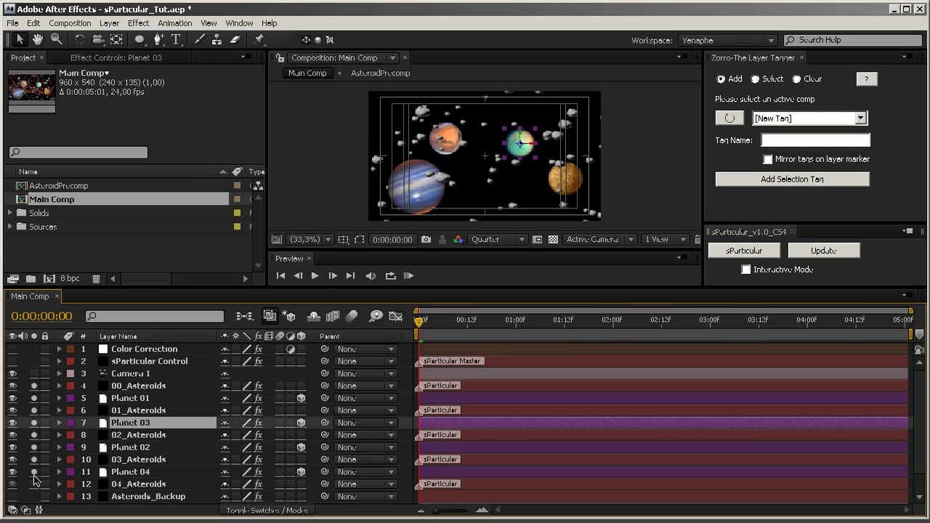
{"action": "left_click", "coordinate": [34, 485]}
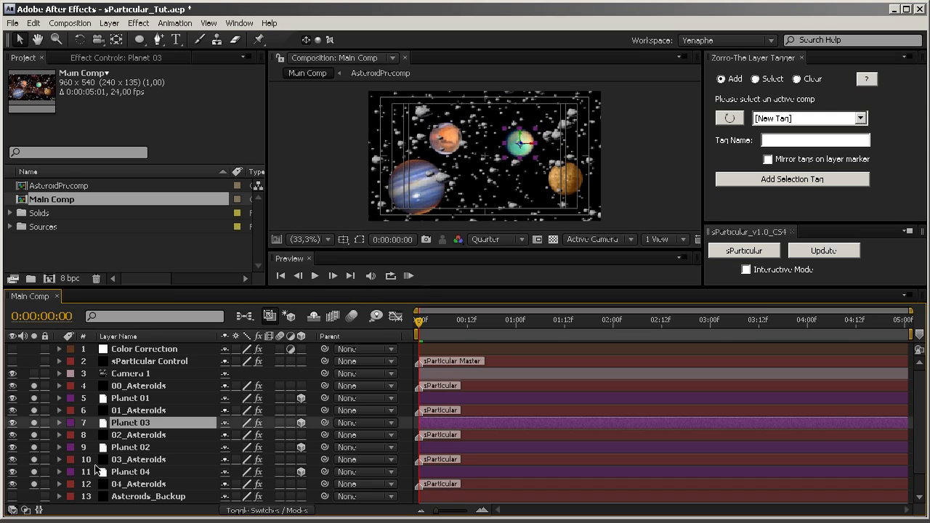
{"action": "left_click", "coordinate": [645, 209]}
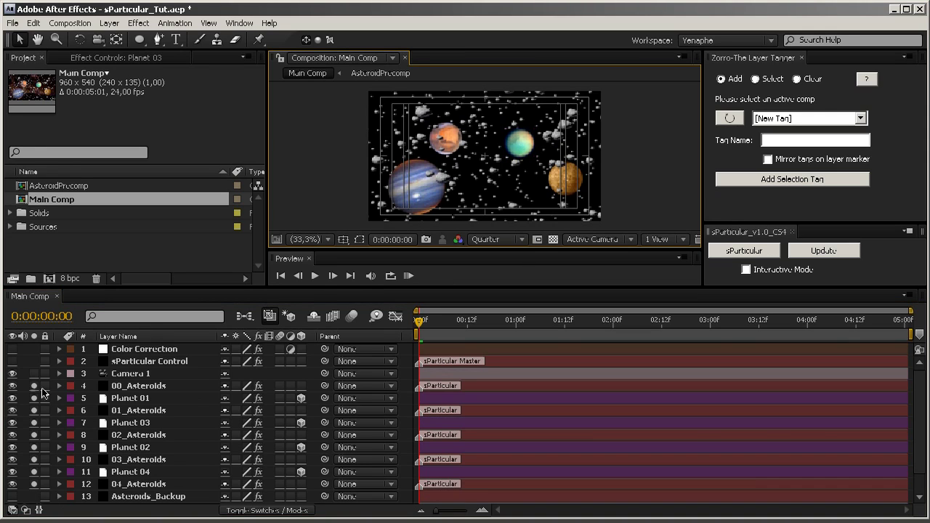
{"action": "left_click_drag", "start_coordinate": [34, 391], "coordinate": [35, 486]}
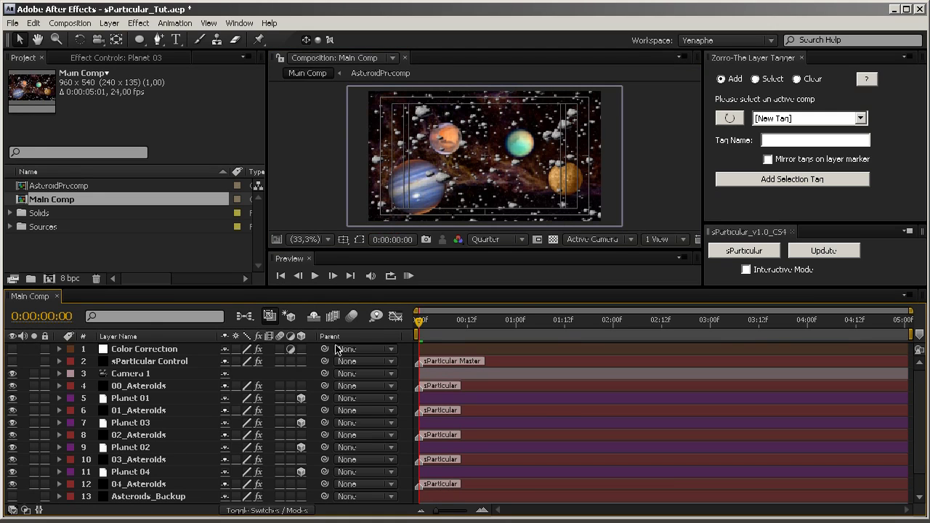
Step: Set the composition preview resolution to Full and take a snapshot of the depth-sorted frame
{"action": "left_click", "coordinate": [484, 239]}
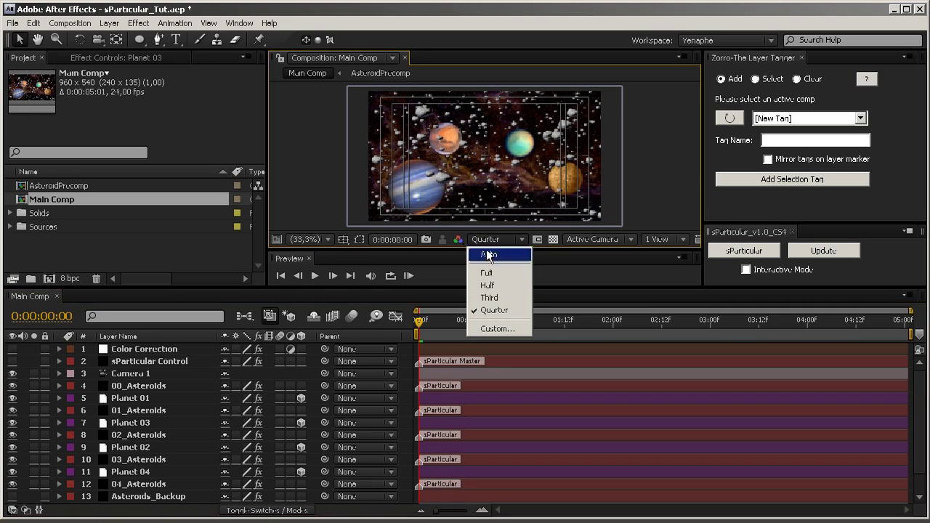
{"action": "left_click", "coordinate": [486, 274]}
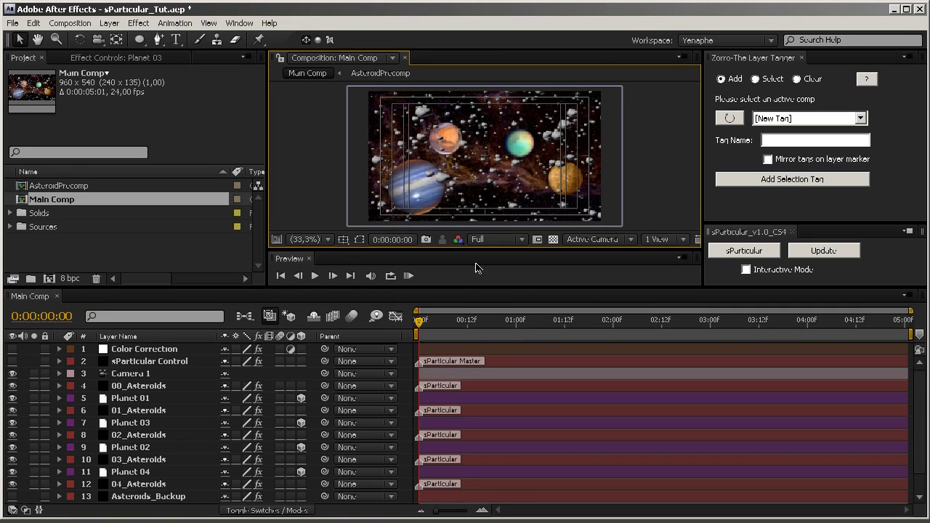
{"action": "left_click", "coordinate": [425, 242]}
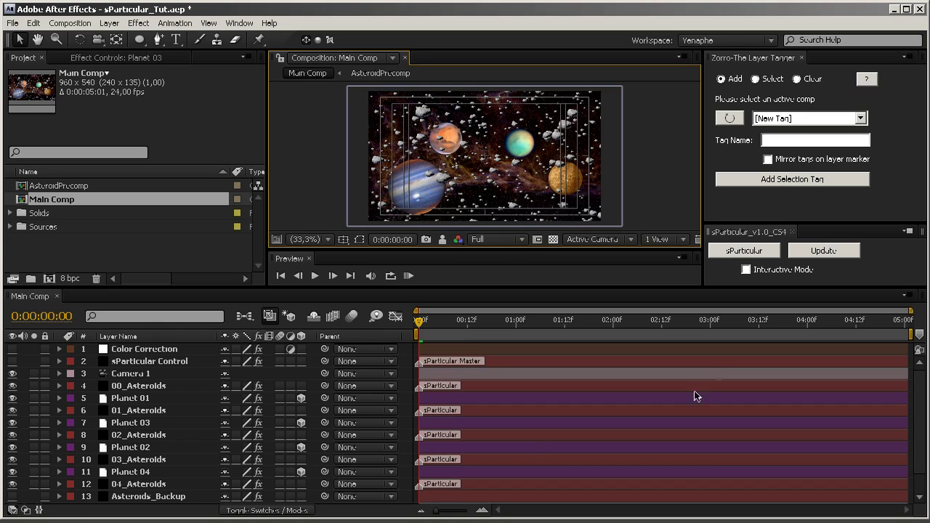
Step: Make the sParticular Control layer visible and hide the five particle layers from 00_Asteroids to 04_Asteroids
{"action": "left_click", "coordinate": [12, 362]}
{"action": "left_click", "coordinate": [13, 386]}
{"action": "left_click", "coordinate": [12, 411]}
{"action": "left_click", "coordinate": [12, 434]}
{"action": "left_click", "coordinate": [13, 459]}
{"action": "left_click", "coordinate": [12, 484]}
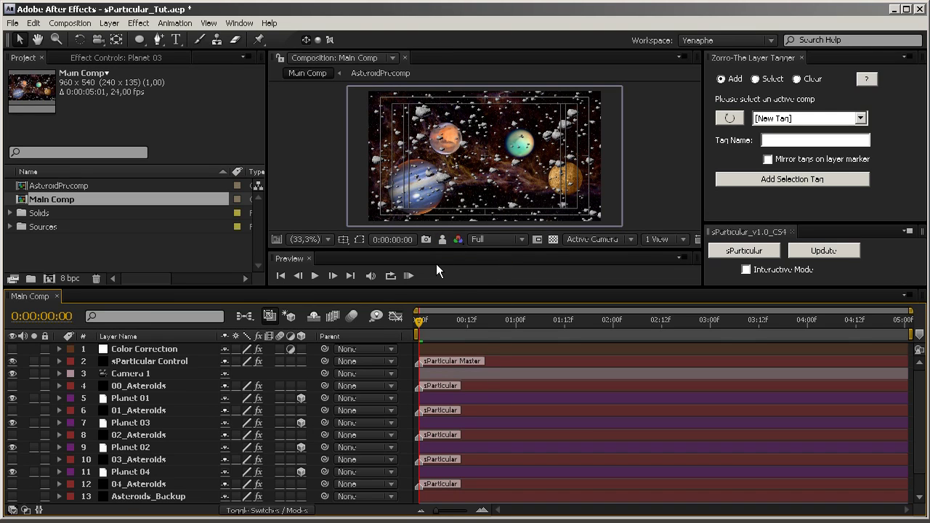
Step: Compare the stored snapshot with the current unsplit asteroid field, using an enlarged view of the composition
{"action": "left_click", "coordinate": [442, 240]}
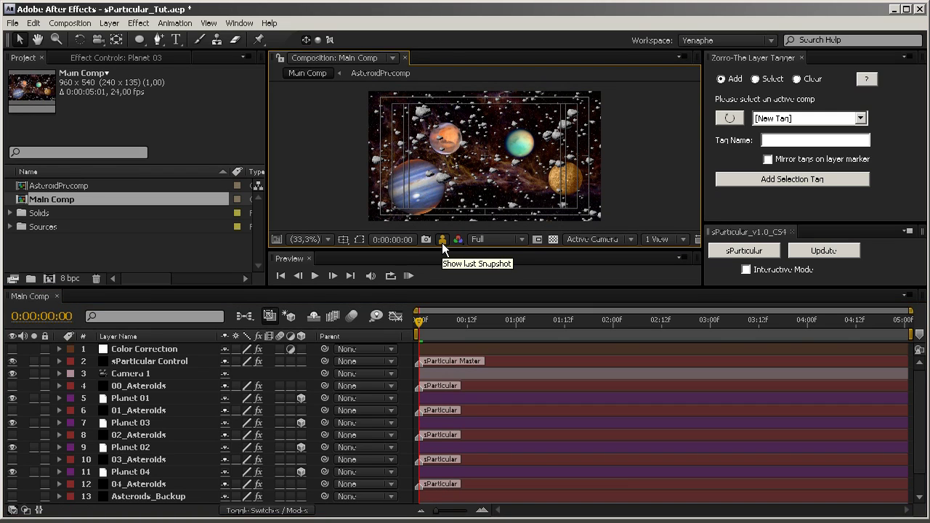
{"action": "key", "text": "grave"}
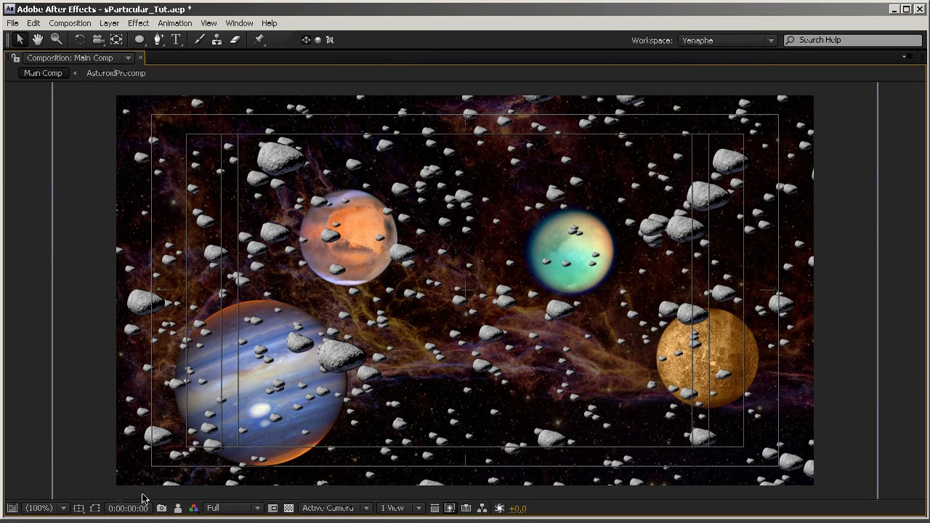
{"action": "left_click", "coordinate": [178, 511]}
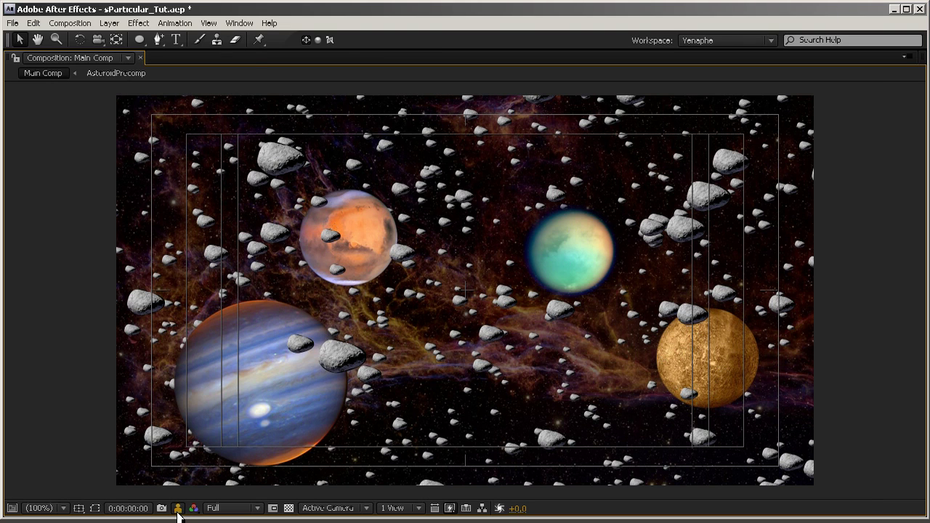
{"action": "left_click", "coordinate": [178, 511]}
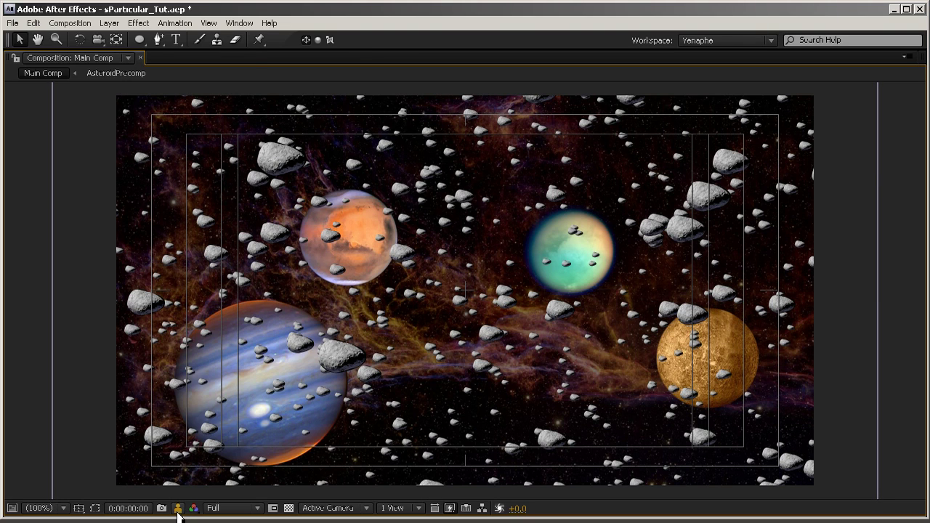
{"action": "left_click", "coordinate": [178, 511]}
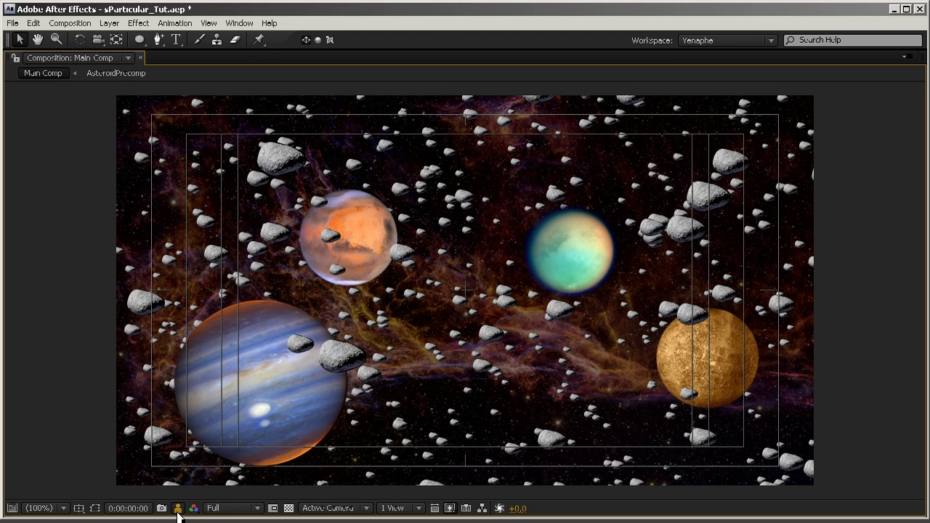
{"action": "left_click", "coordinate": [178, 511]}
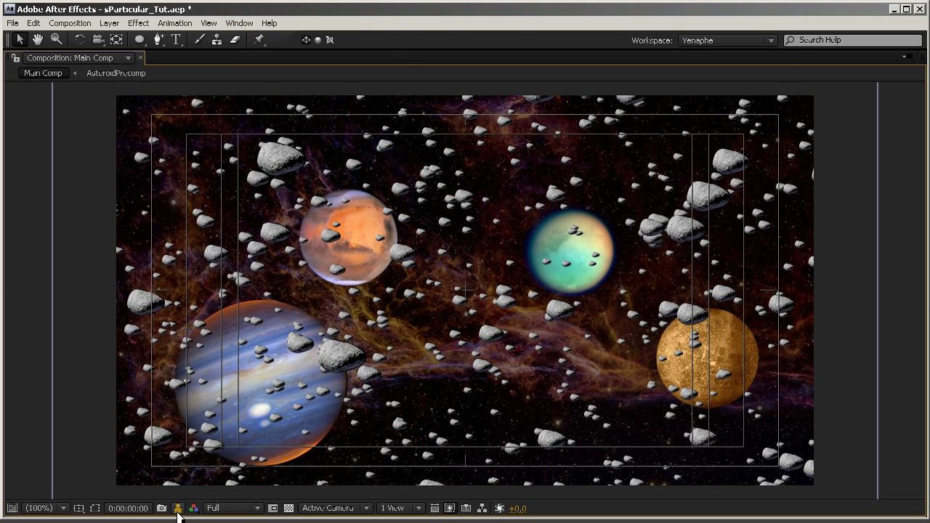
{"action": "key", "text": "grave"}
Step: Make the particle layers 00_Asteroids to 04_Asteroids visible again and hide the sParticular Control layer
{"action": "left_click", "coordinate": [12, 386]}
{"action": "left_click", "coordinate": [11, 411]}
{"action": "left_click", "coordinate": [12, 435]}
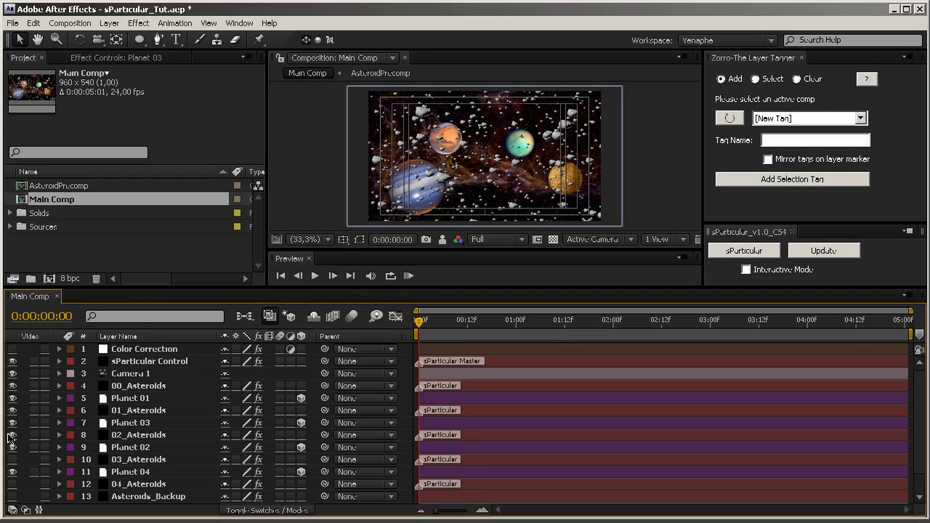
{"action": "left_click", "coordinate": [12, 459]}
{"action": "left_click", "coordinate": [12, 484]}
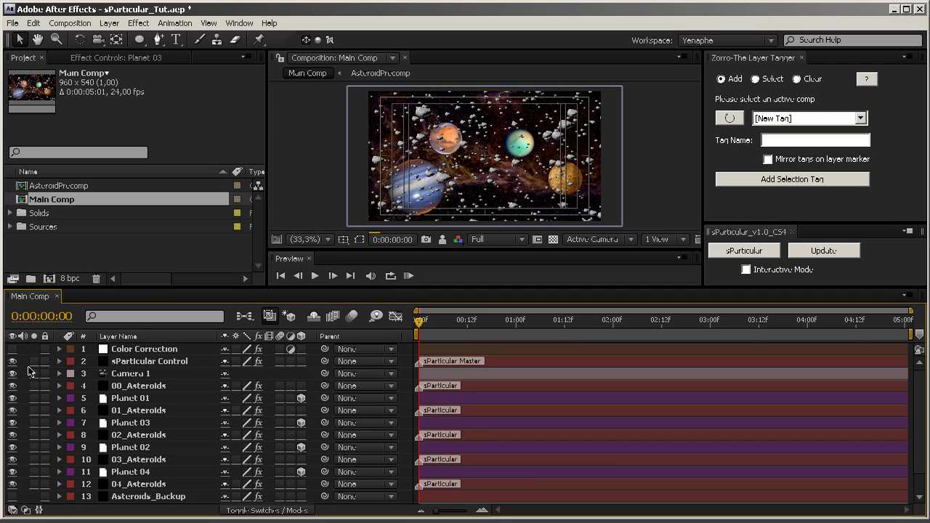
{"action": "left_click", "coordinate": [11, 361]}
Step: Set the emitter's Particles/sec in the Particular effect on the sParticular Control layer to 6930
{"action": "left_click", "coordinate": [182, 364]}
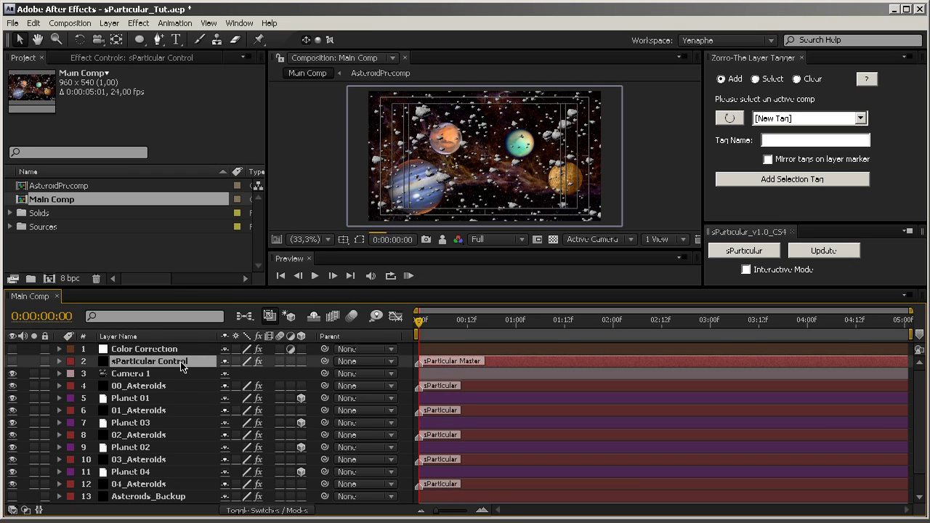
{"action": "left_click", "coordinate": [157, 60]}
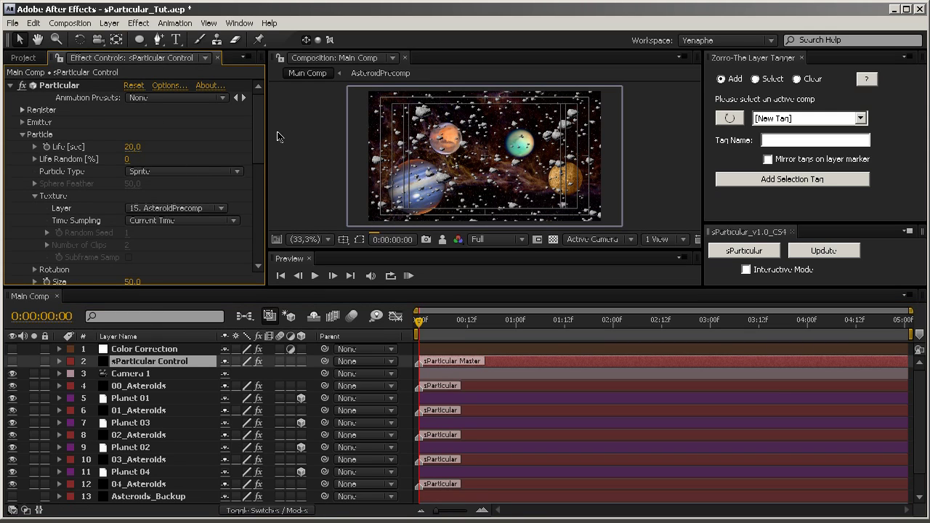
{"action": "left_click_drag", "start_coordinate": [260, 149], "coordinate": [250, 234]}
{"action": "scroll", "coordinate": [250, 234], "scroll_direction": "up", "scroll_amount": 5}
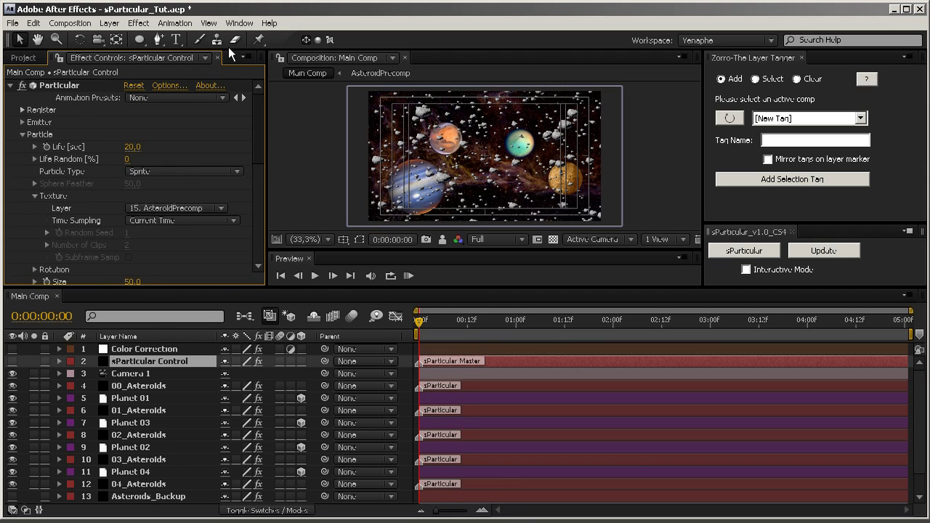
{"action": "left_click", "coordinate": [22, 122]}
{"action": "left_click", "coordinate": [23, 122]}
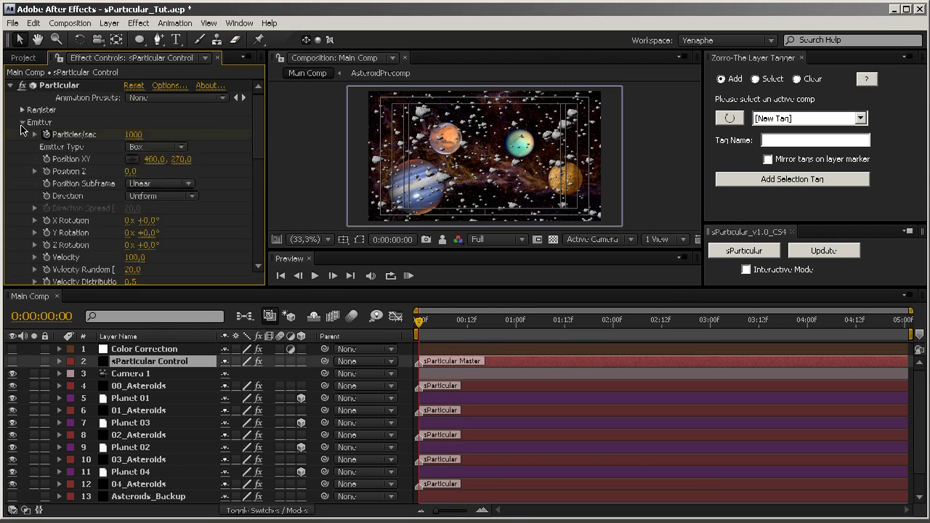
{"action": "scroll", "coordinate": [38, 130], "scroll_direction": "down", "scroll_amount": 1}
{"action": "left_click", "coordinate": [135, 100]}
{"action": "type", "text": "1400"}
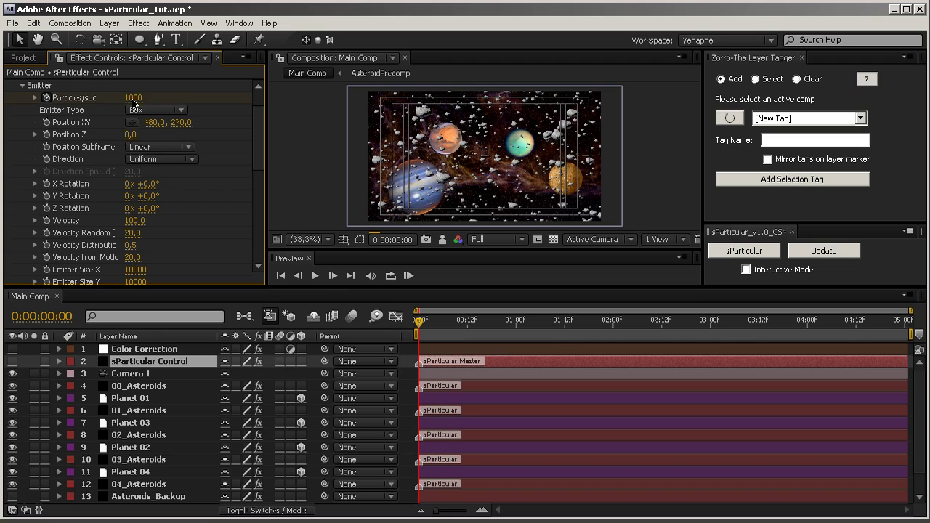
{"action": "key", "text": "Return"}
{"action": "left_click_drag", "start_coordinate": [346, 109], "coordinate": [554, 94]}
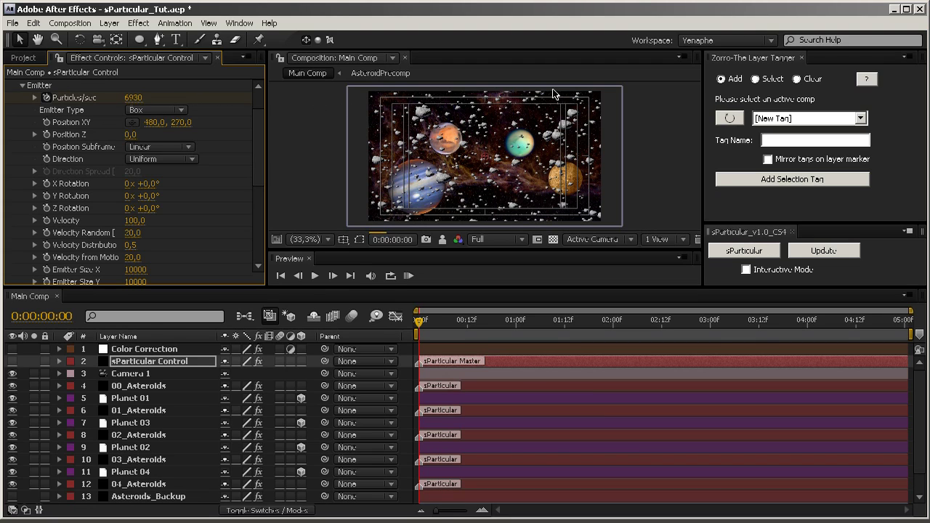
{"action": "left_click", "coordinate": [168, 362]}
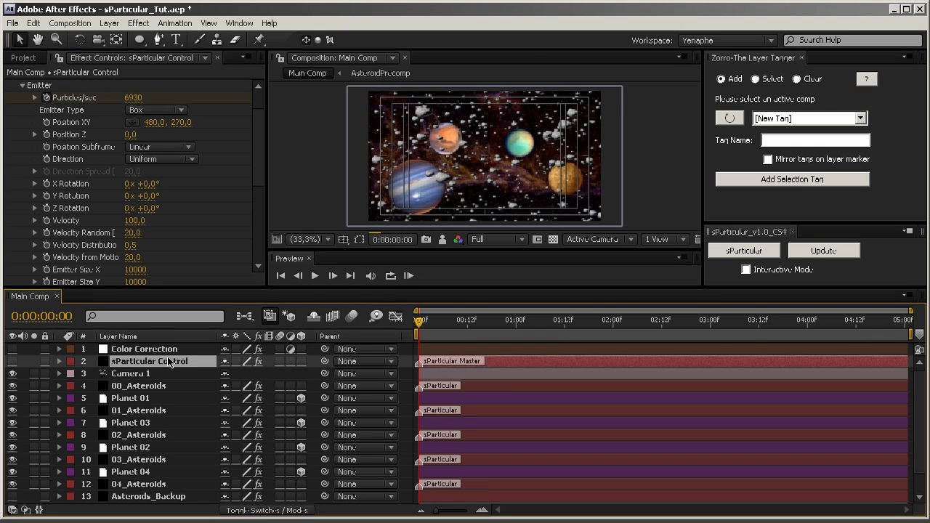
Step: Set the composition preview at 0:00:00:20 to Quarter resolution and 50% magnification
{"action": "left_click", "coordinate": [491, 241]}
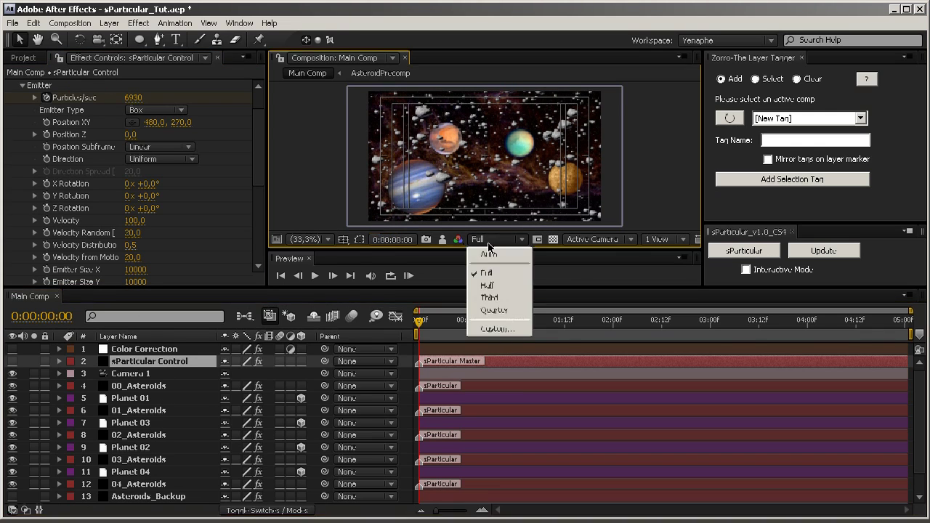
{"action": "left_click", "coordinate": [498, 313]}
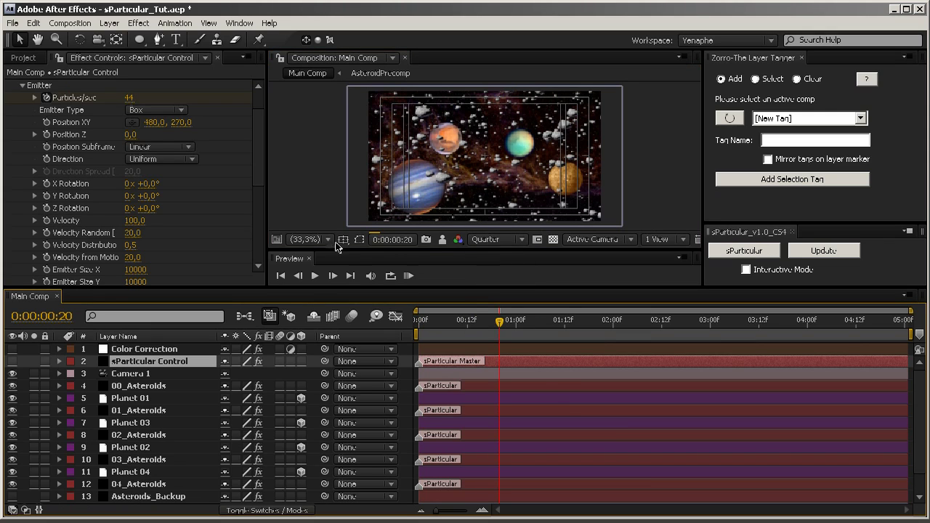
{"action": "left_click", "coordinate": [313, 239]}
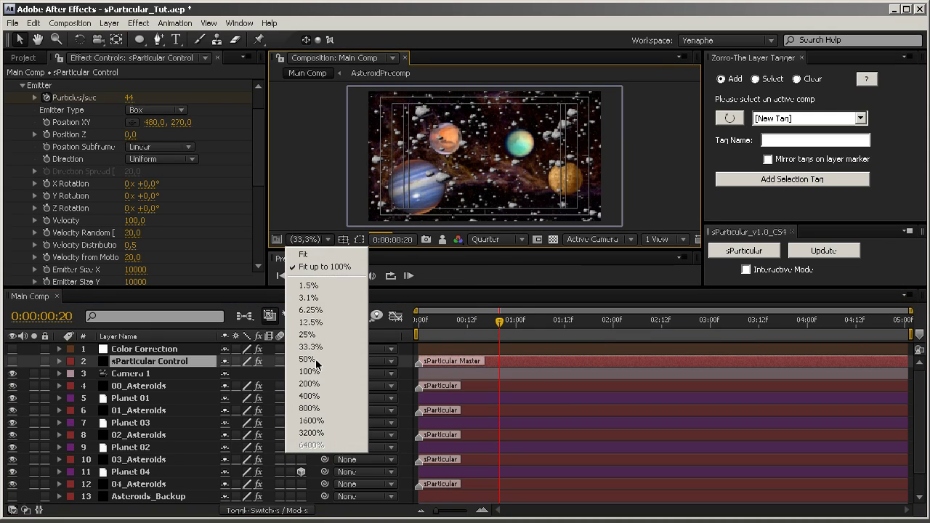
{"action": "left_click", "coordinate": [314, 359]}
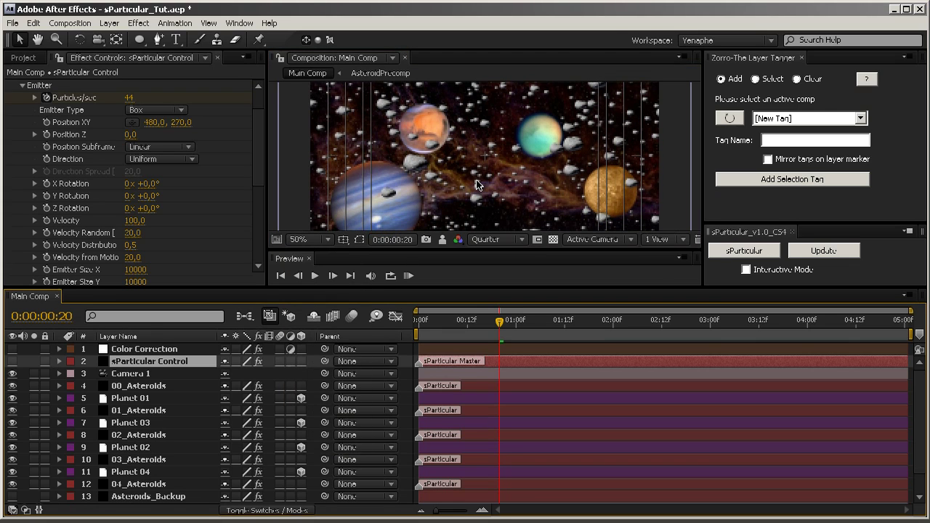
Step: Set the emitter's Particles/sec in the Particular effect on the sParticular Control layer to 1000
{"action": "left_click", "coordinate": [129, 98]}
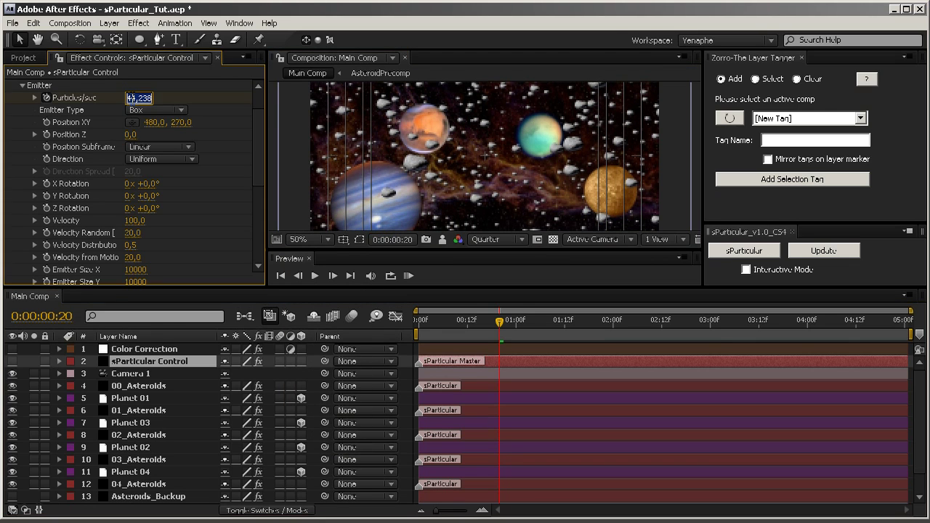
{"action": "type", "text": "1000"}
{"action": "key", "text": "Return"}
{"action": "key", "text": "Return"}
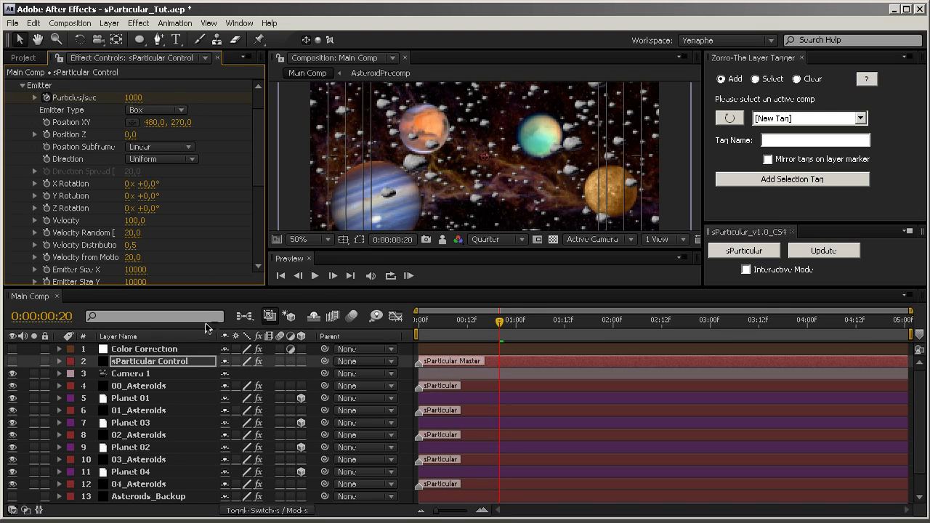
{"action": "left_click", "coordinate": [184, 363]}
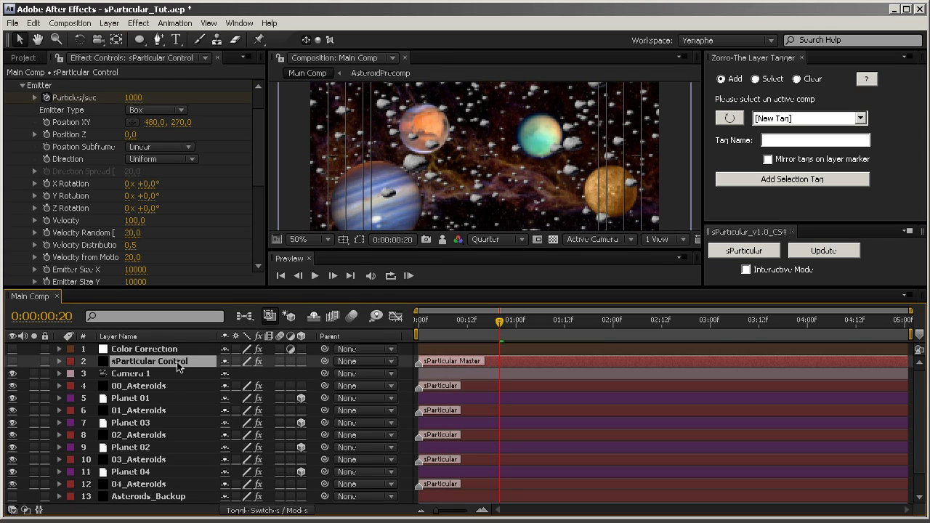
Step: Review the Particular settings of the layers 00_Asteroids to 04_Asteroids one by one, ending on the sParticular Control layer
{"action": "left_click", "coordinate": [152, 387]}
{"action": "left_click", "coordinate": [161, 411]}
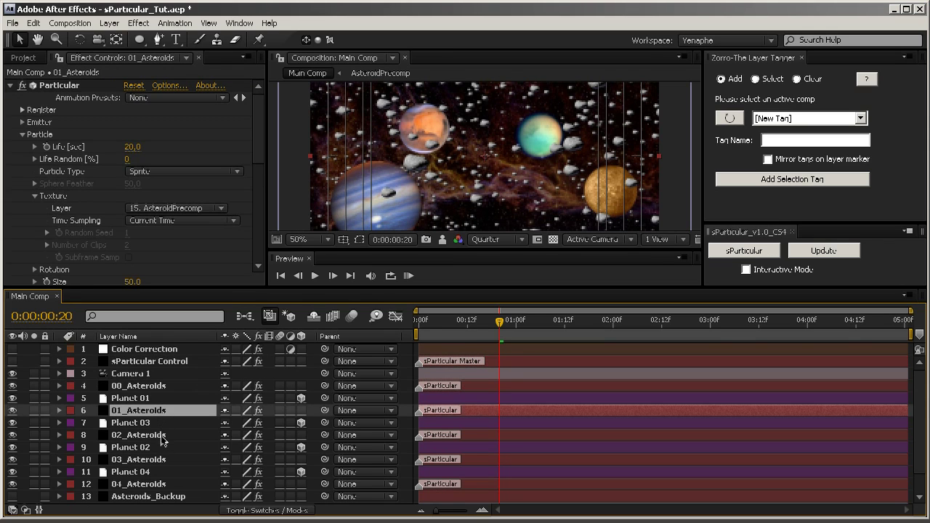
{"action": "left_click", "coordinate": [161, 436]}
{"action": "left_click", "coordinate": [156, 462]}
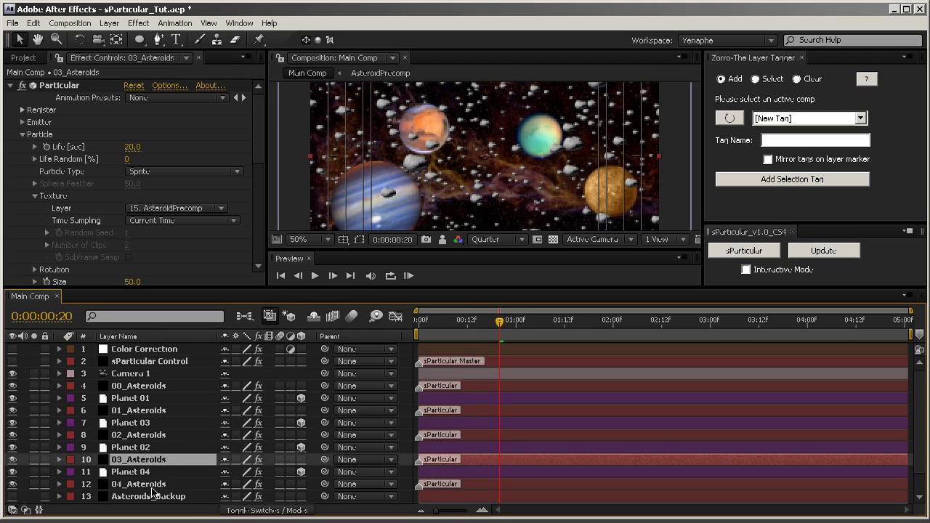
{"action": "left_click", "coordinate": [152, 487]}
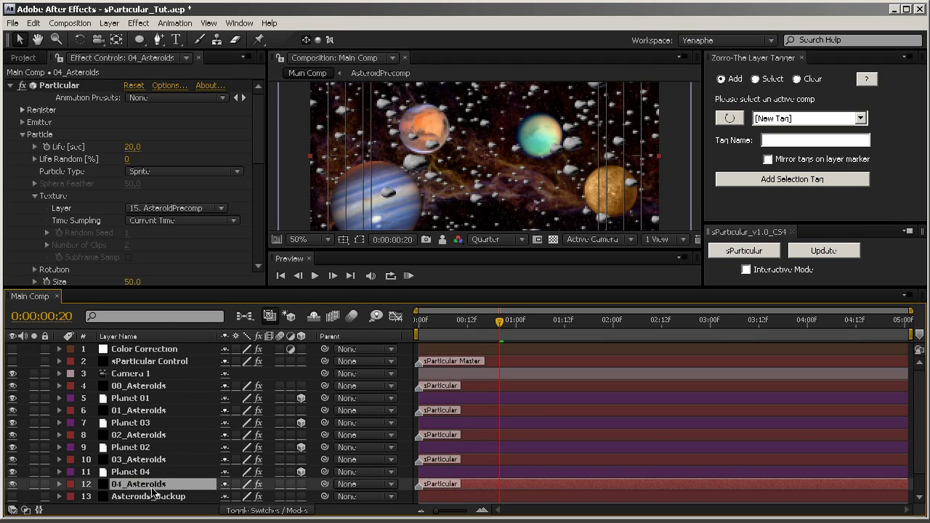
{"action": "left_click", "coordinate": [167, 363]}
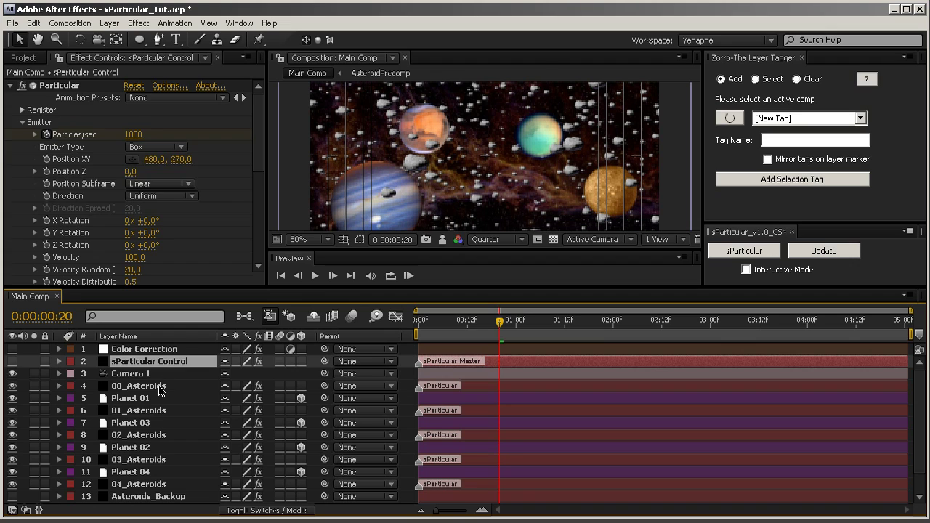
Step: Examine the expressions linking the Particular effect on 00_Asteroids to the control layer, and collapse that layer's properties
{"action": "left_click", "coordinate": [163, 386]}
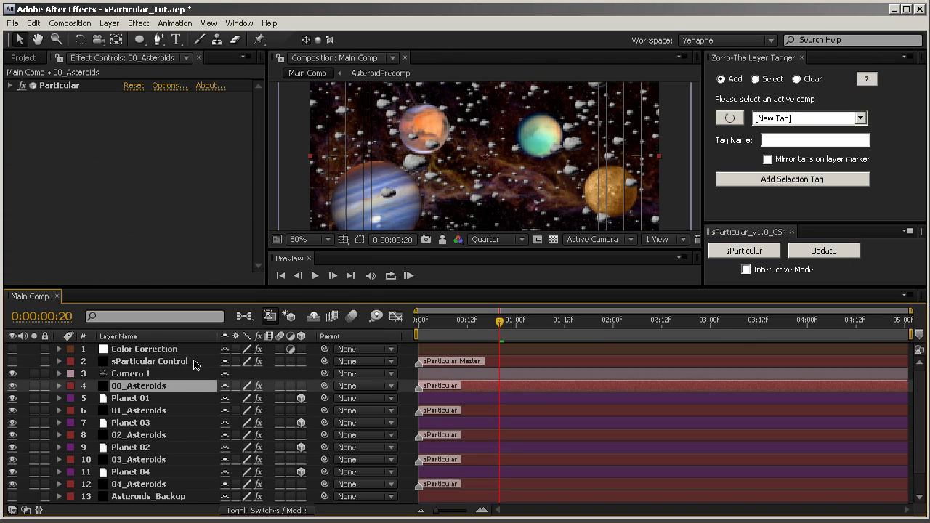
{"action": "key", "text": "e"}
{"action": "key", "text": "e"}
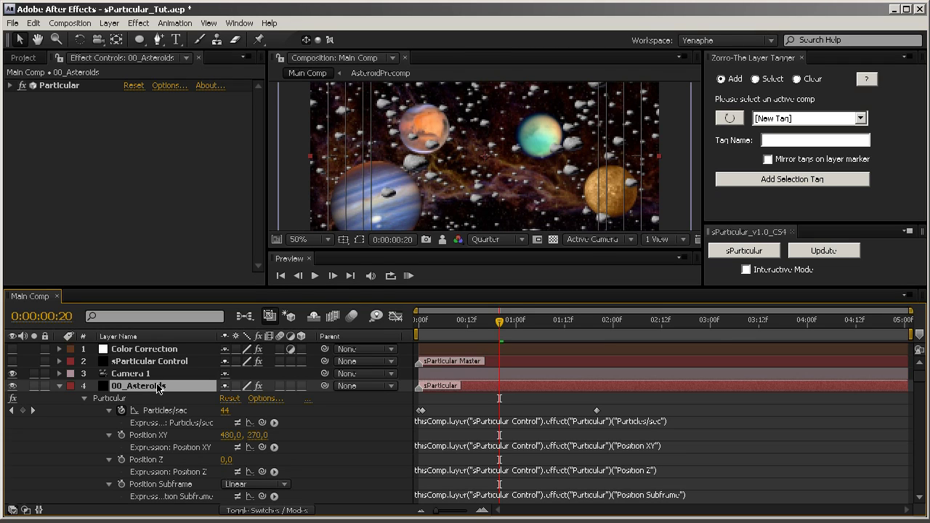
{"action": "left_click", "coordinate": [60, 390]}
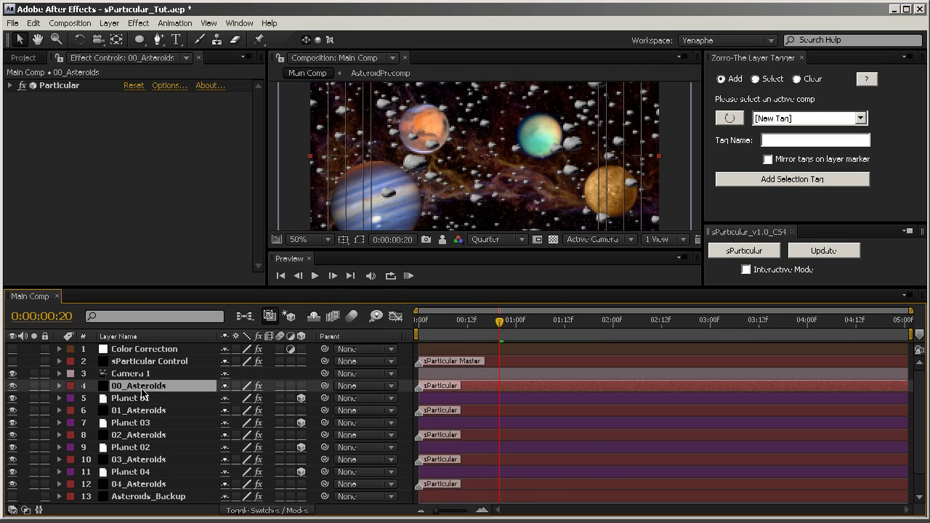
Step: Select the particle layers 00_Asteroids to 04_Asteroids together
{"action": "left_click", "coordinate": [140, 410], "text": "ctrl"}
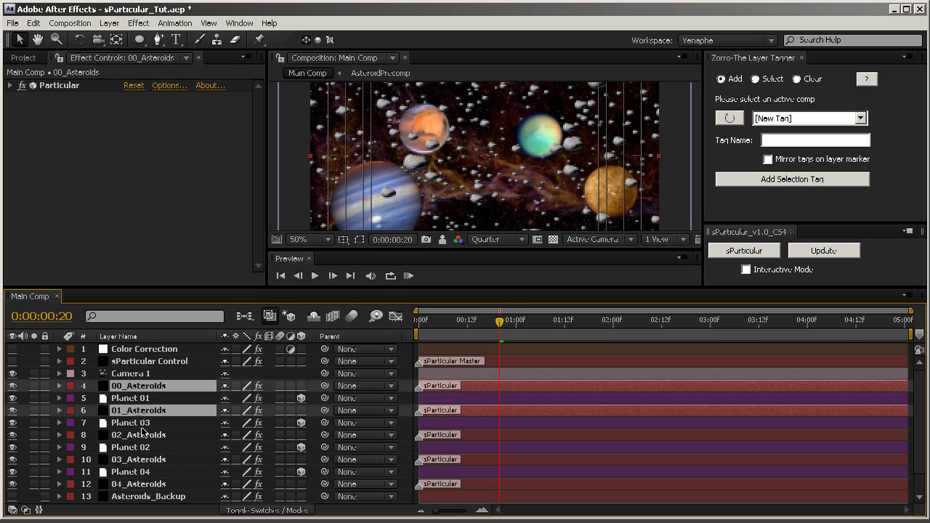
{"action": "left_click", "coordinate": [146, 436], "text": "ctrl"}
{"action": "left_click", "coordinate": [147, 460], "text": "ctrl"}
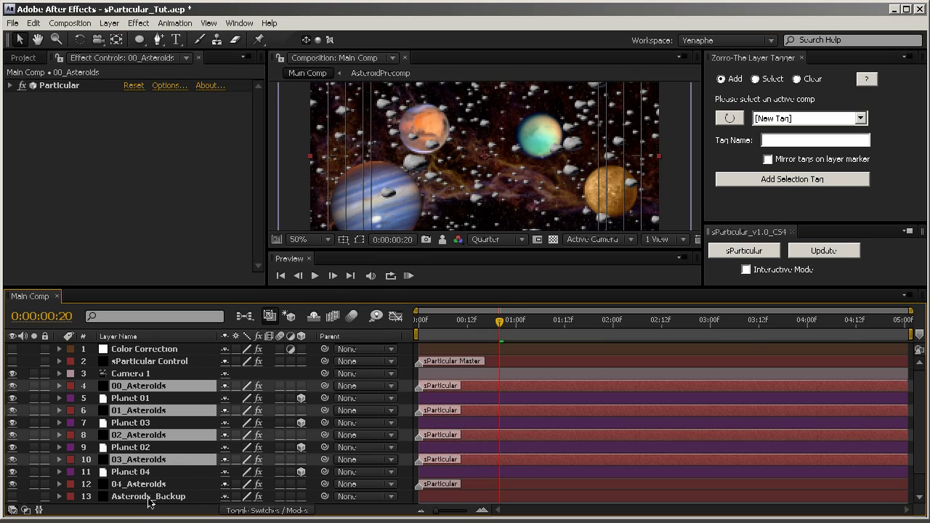
{"action": "left_click", "coordinate": [148, 484], "text": "ctrl"}
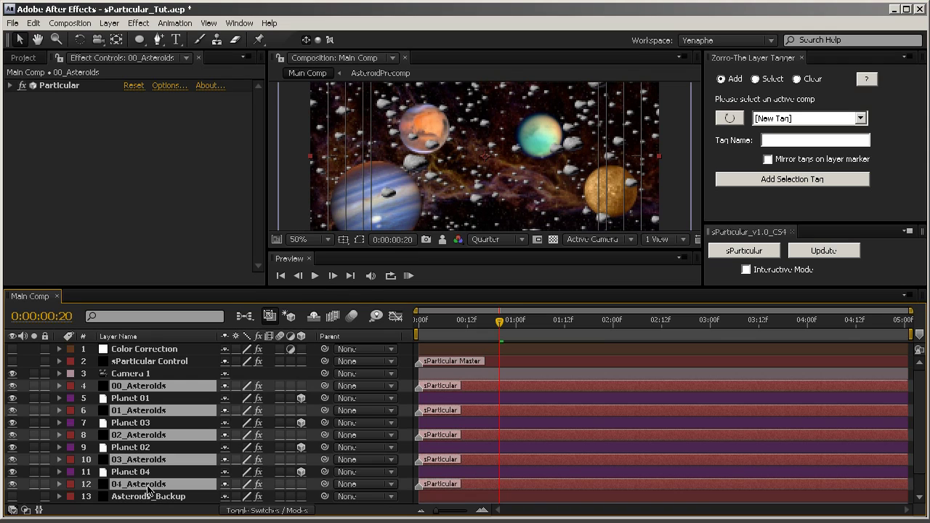
Step: Enable sParticular's Interactive Mode with the sParticular Control layer selected, and expand the Particular effect on 00_Asteroids
{"action": "left_click", "coordinate": [150, 362]}
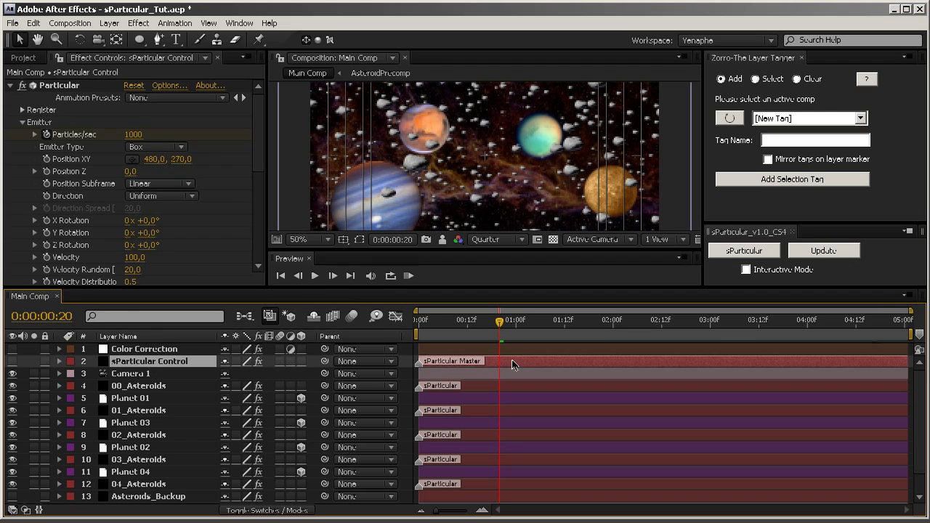
{"action": "left_click", "coordinate": [747, 270]}
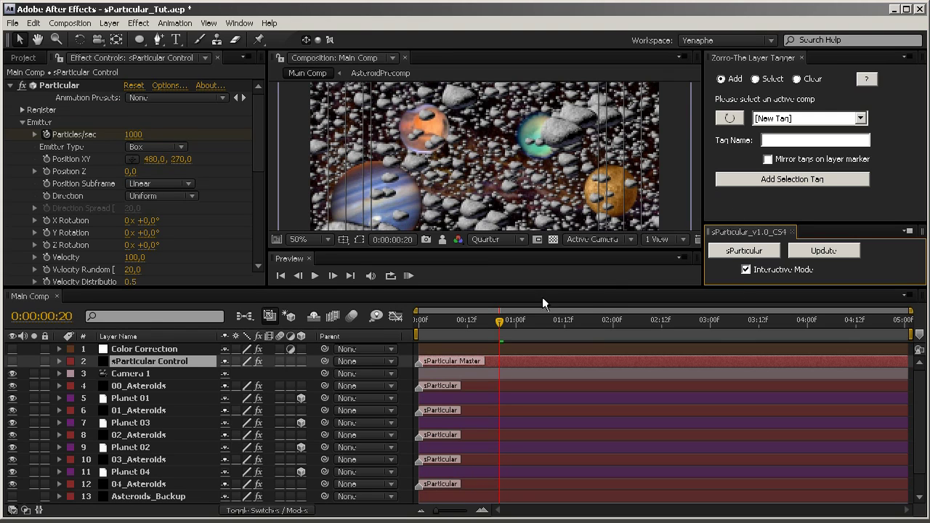
{"action": "left_click", "coordinate": [147, 389]}
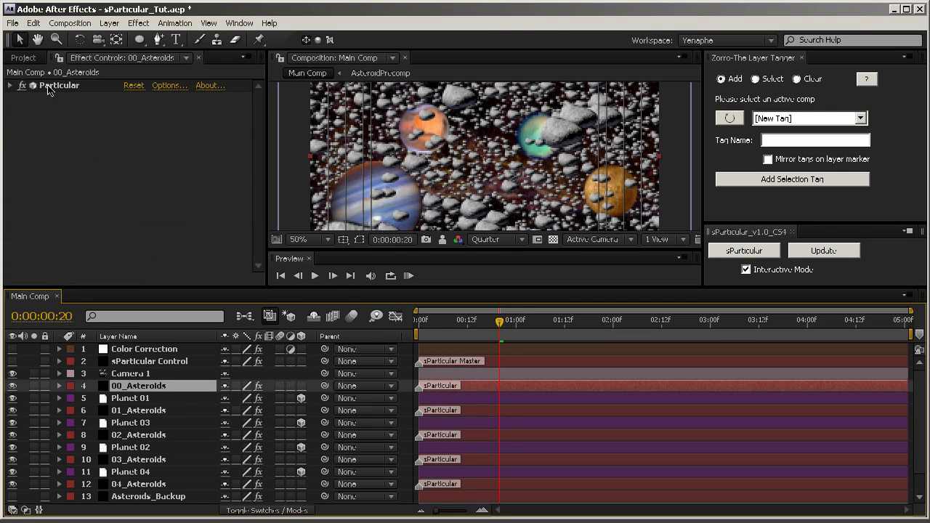
{"action": "left_click", "coordinate": [10, 86]}
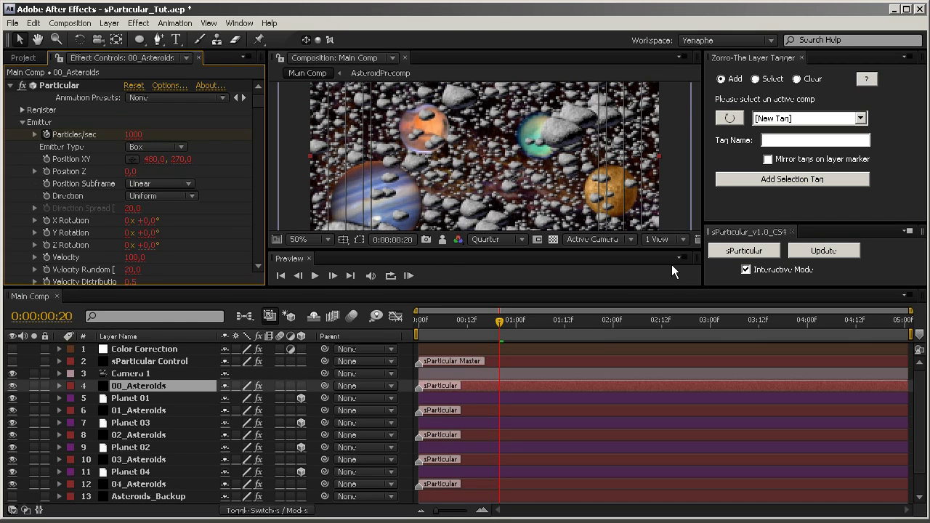
Step: Examine which Particular parameters on 00_Asteroids are driven by expressions, checking the Shading, Physics, Aux System and Emitter groups
{"action": "left_click", "coordinate": [22, 122]}
{"action": "left_click", "coordinate": [22, 135]}
{"action": "left_click", "coordinate": [23, 147]}
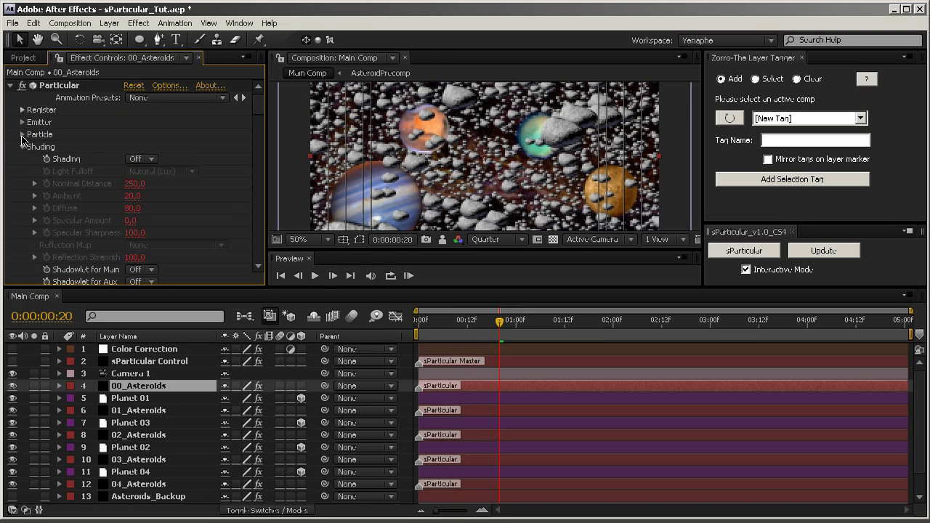
{"action": "left_click", "coordinate": [22, 147]}
{"action": "left_click", "coordinate": [23, 159]}
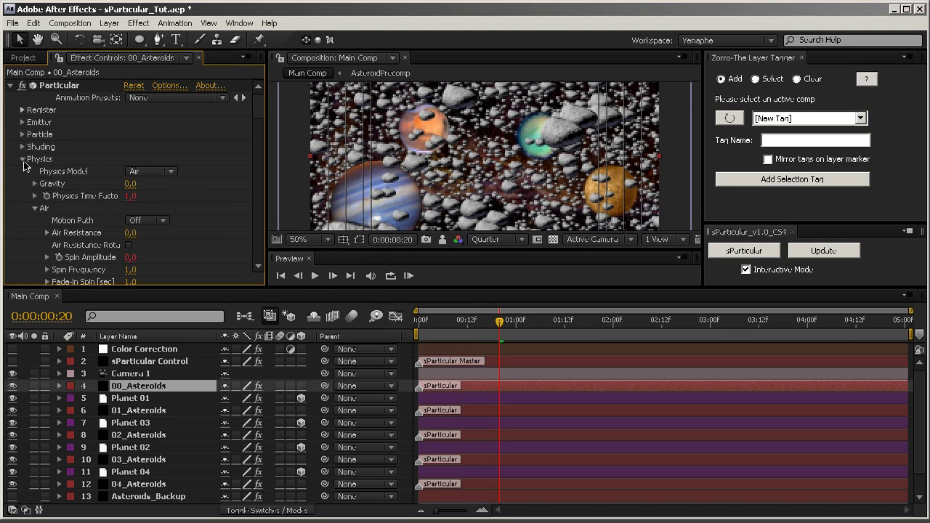
{"action": "left_click", "coordinate": [23, 159]}
{"action": "left_click", "coordinate": [24, 171]}
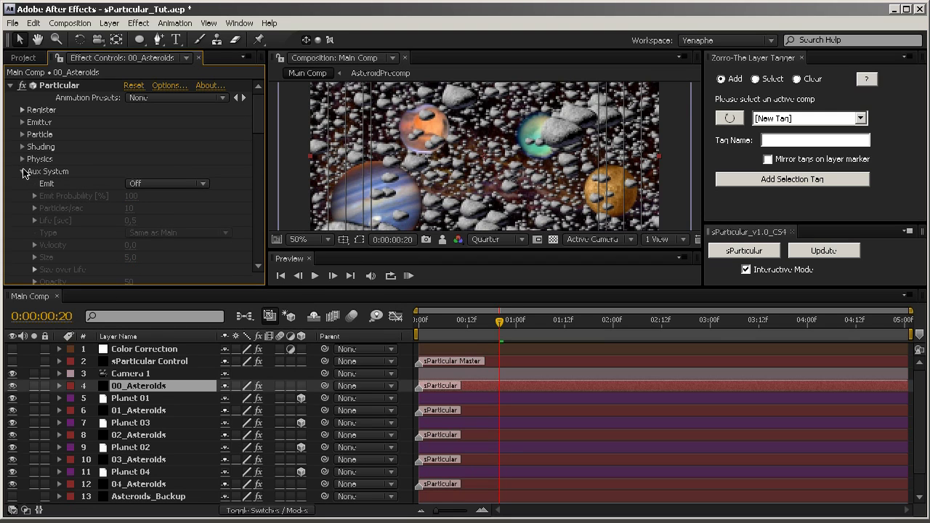
{"action": "left_click", "coordinate": [23, 122]}
{"action": "scroll", "coordinate": [20, 134], "scroll_direction": "down", "scroll_amount": 1}
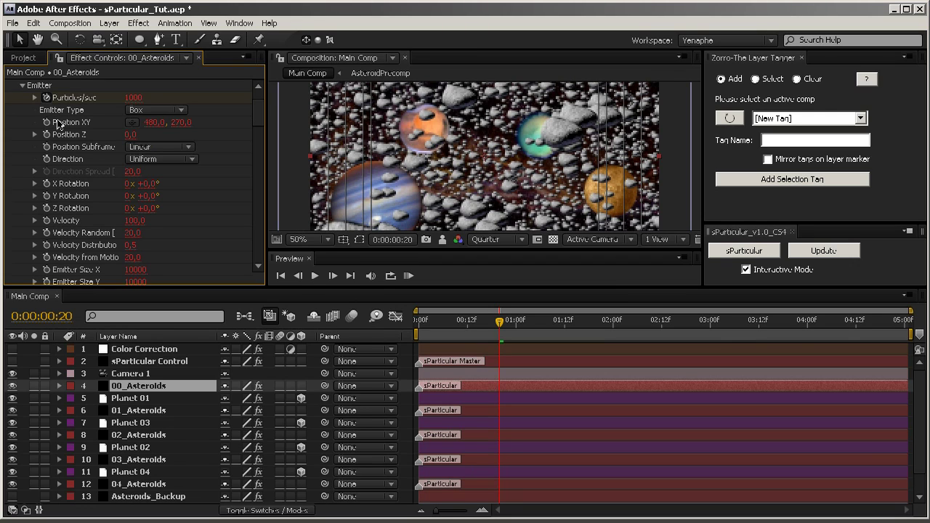
Step: Set the Emitter Type on the sParticular Control layer to Point, and turn off Interactive Mode with 00_Asteroids selected
{"action": "left_click", "coordinate": [143, 362]}
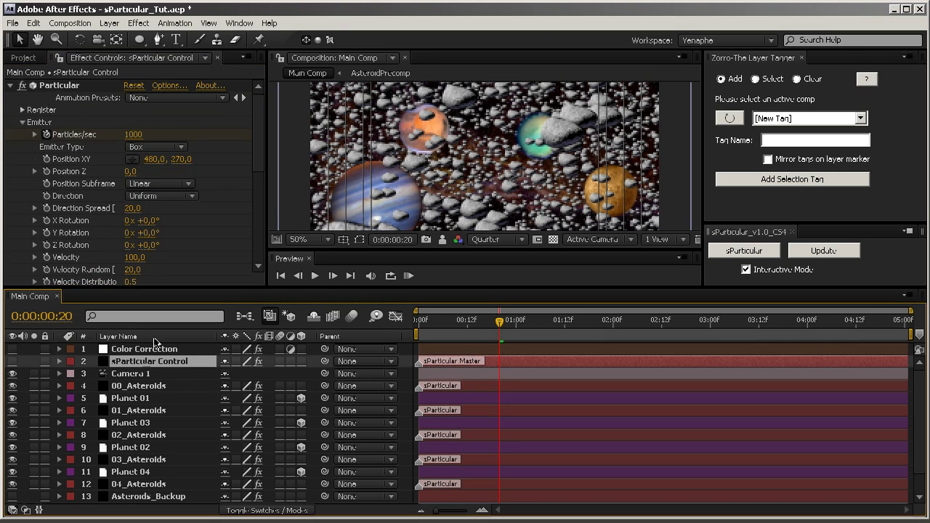
{"action": "left_click", "coordinate": [152, 148]}
{"action": "left_click", "coordinate": [148, 134]}
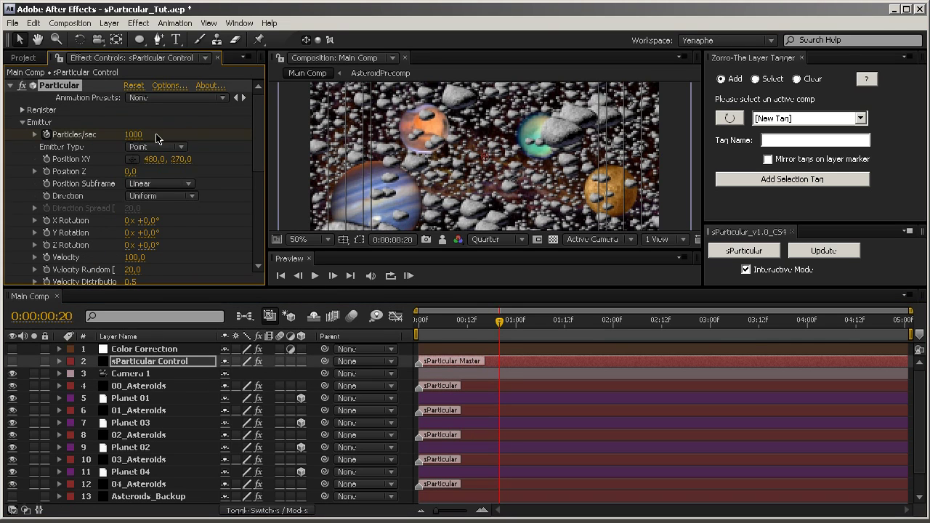
{"action": "left_click", "coordinate": [158, 386]}
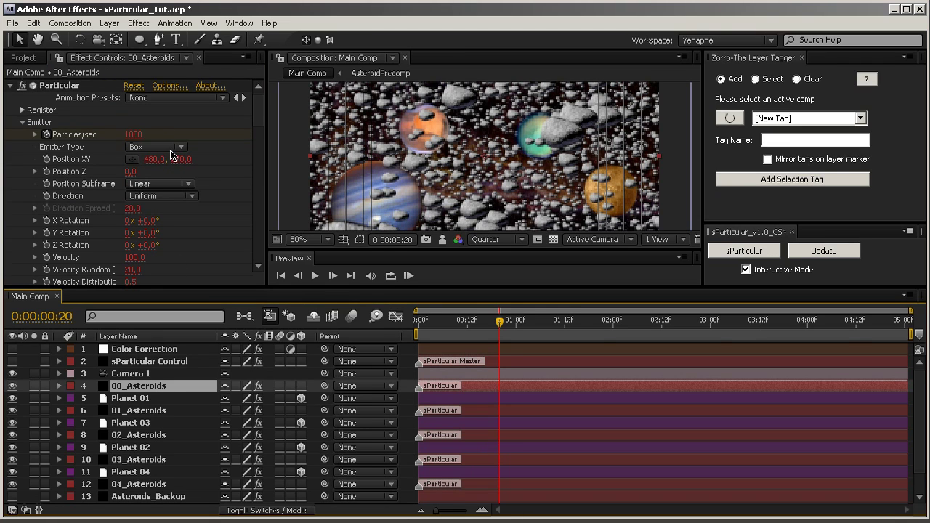
{"action": "left_click", "coordinate": [746, 270]}
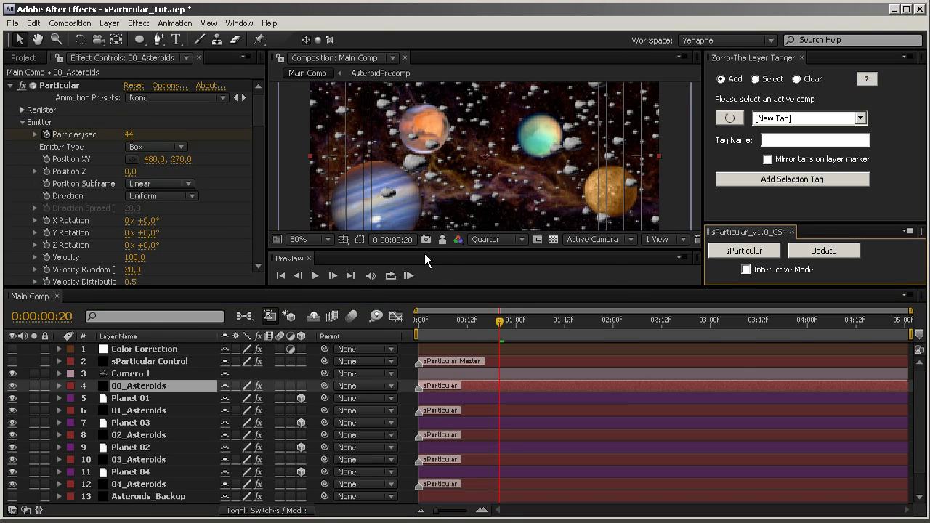
Step: Select all layers tagged sParticular using Zorro-The Layer Tagger, and return the tagger to Add mode
{"action": "left_click", "coordinate": [753, 62]}
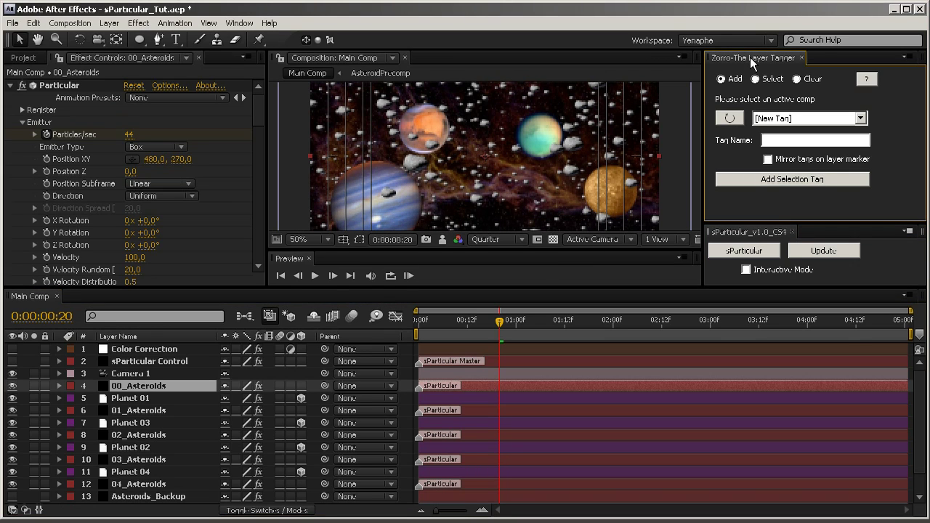
{"action": "left_click", "coordinate": [799, 118]}
{"action": "left_click", "coordinate": [793, 120]}
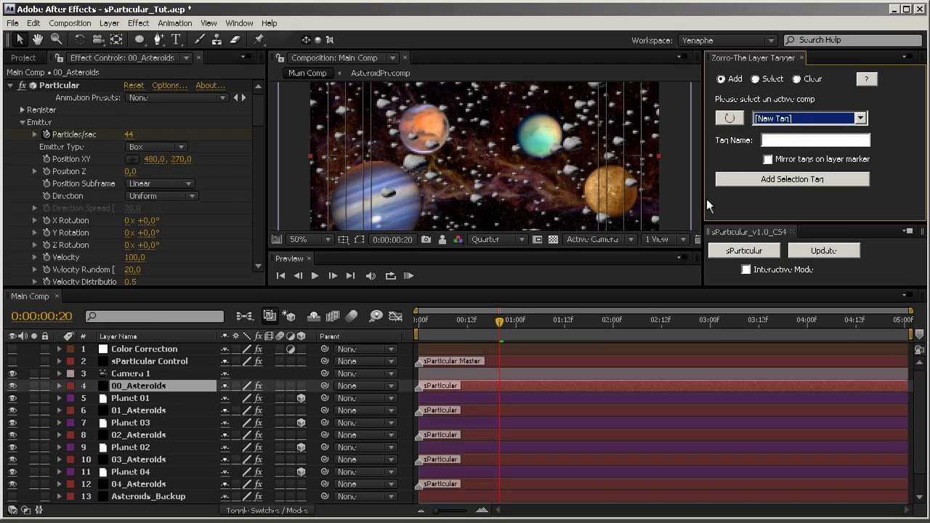
{"action": "left_click", "coordinate": [756, 78]}
{"action": "left_click", "coordinate": [784, 117]}
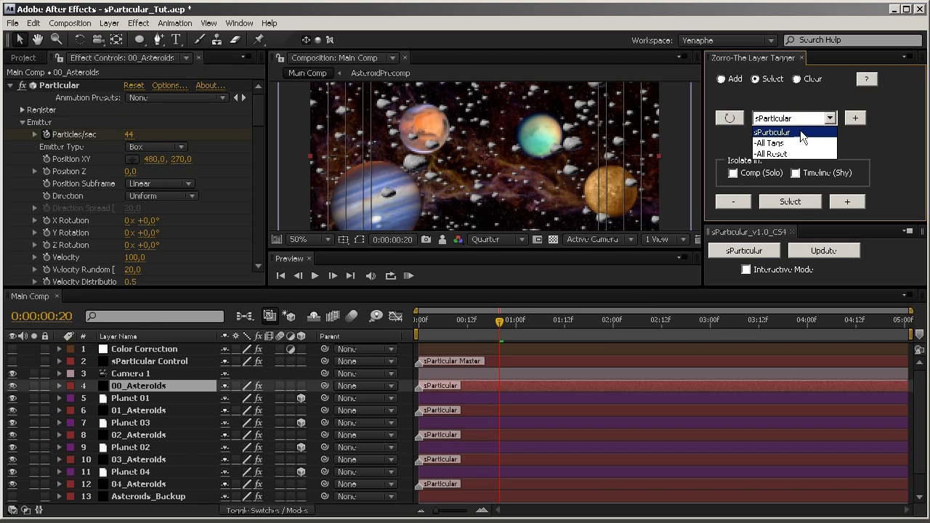
{"action": "left_click", "coordinate": [797, 133]}
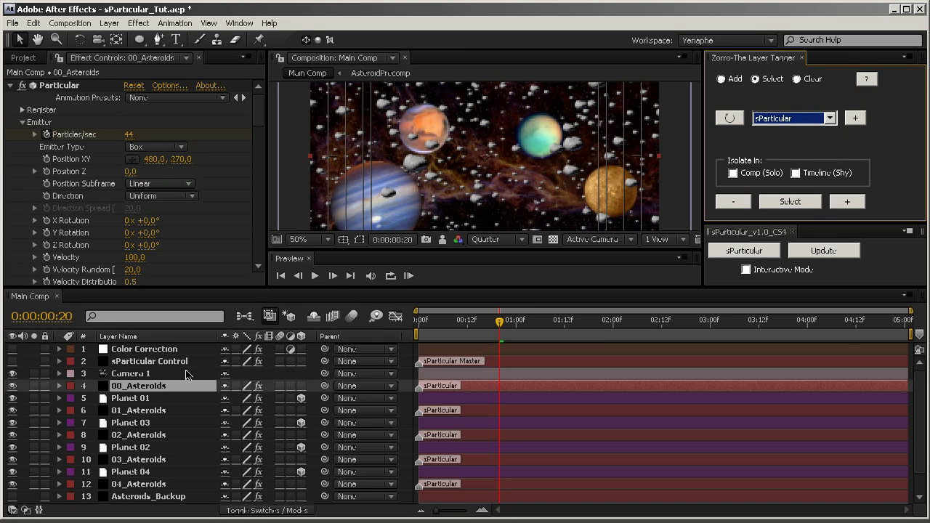
{"action": "left_click", "coordinate": [876, 260]}
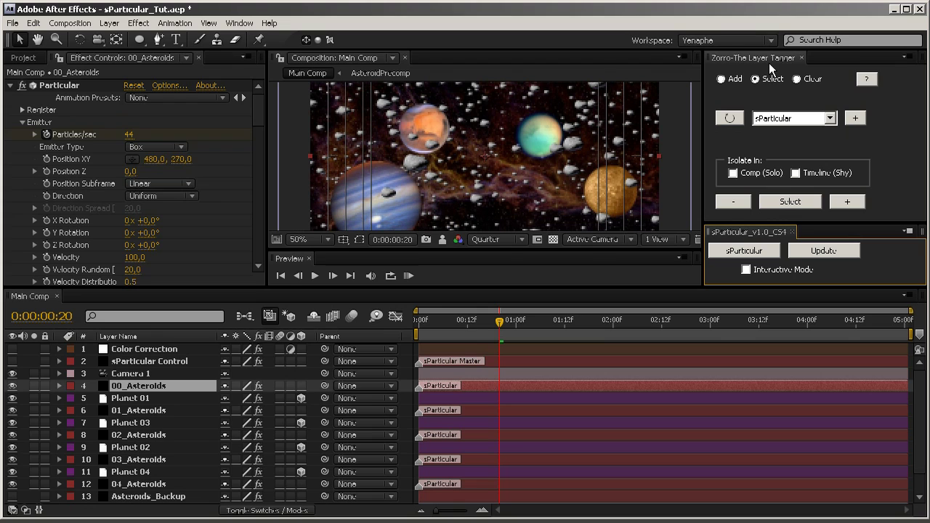
{"action": "left_click", "coordinate": [780, 120]}
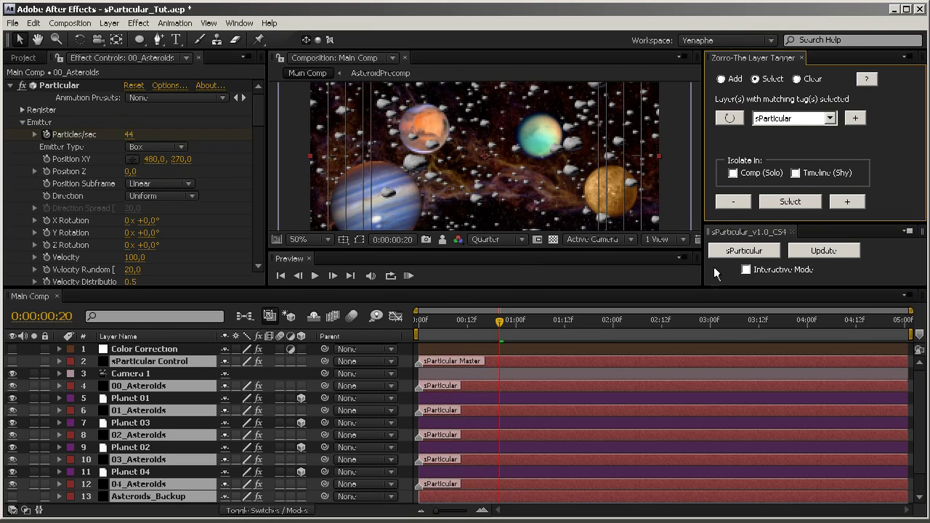
{"action": "left_click", "coordinate": [830, 117]}
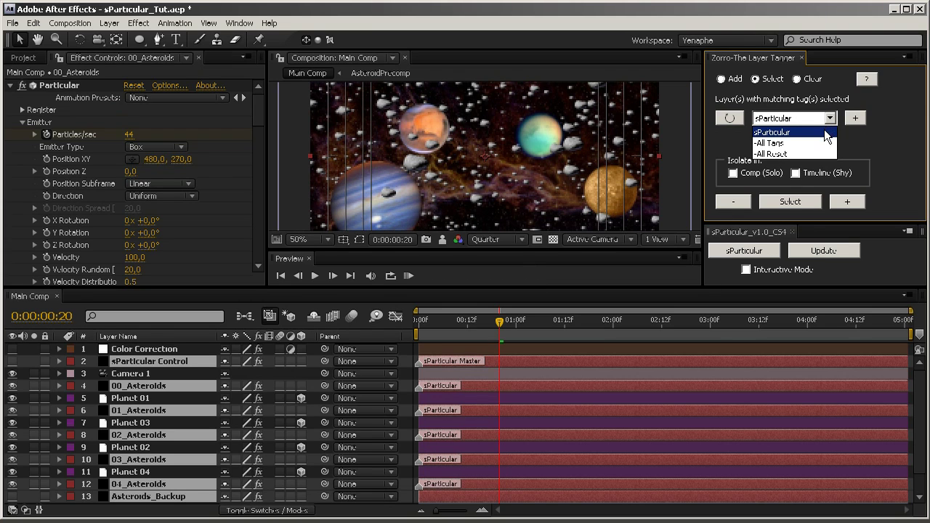
{"action": "left_click", "coordinate": [825, 133]}
{"action": "left_click", "coordinate": [730, 80]}
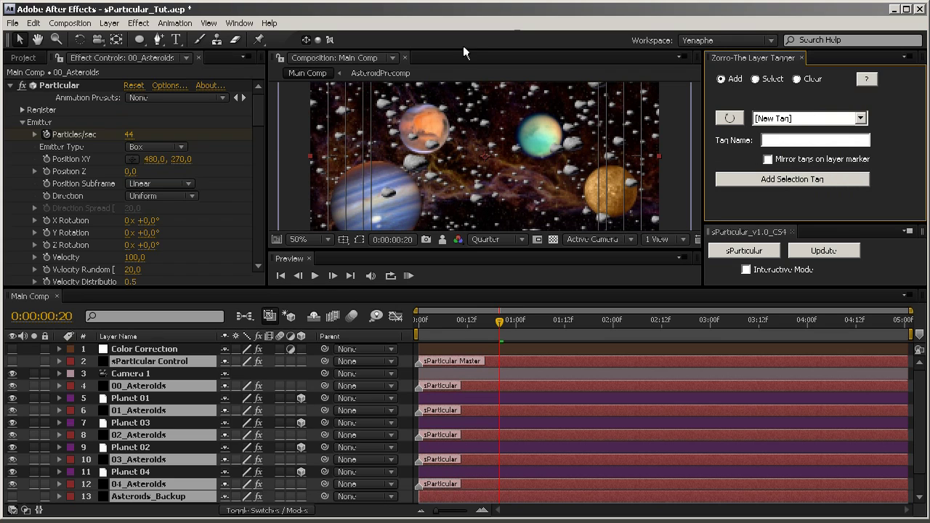
Step: Add the Info panel to the workspace
{"action": "left_click", "coordinate": [230, 25]}
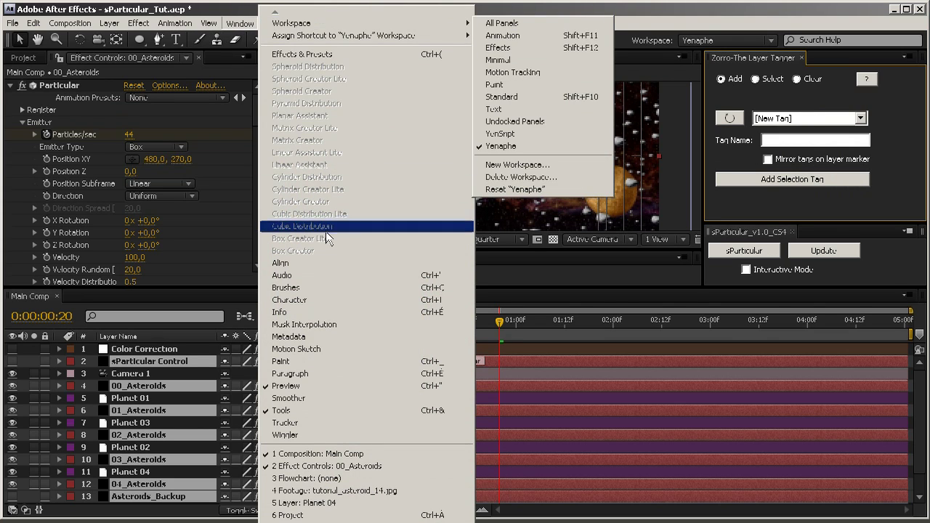
{"action": "left_click", "coordinate": [321, 312]}
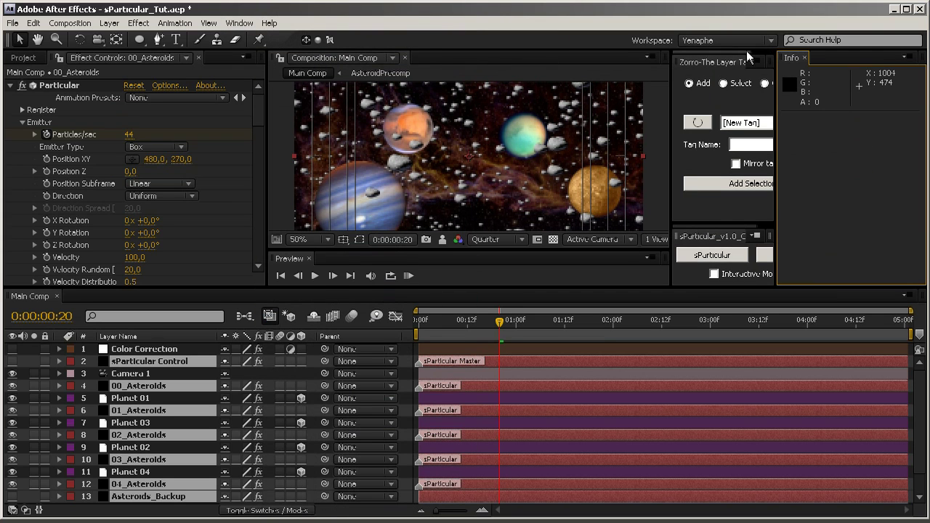
Step: Dock the Info panel between the Zorro-The Layer Tagger and sParticular panels
{"action": "left_click_drag", "start_coordinate": [792, 57], "coordinate": [720, 244]}
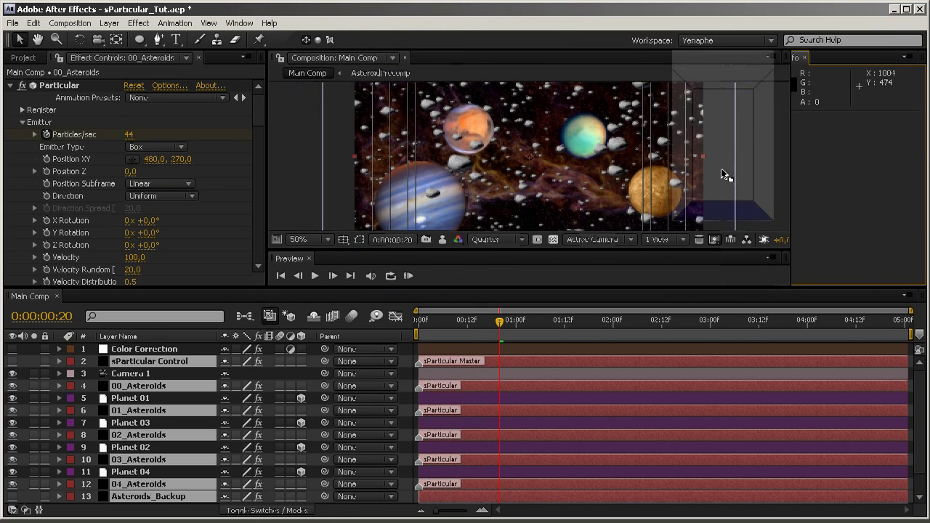
{"action": "left_click", "coordinate": [902, 69]}
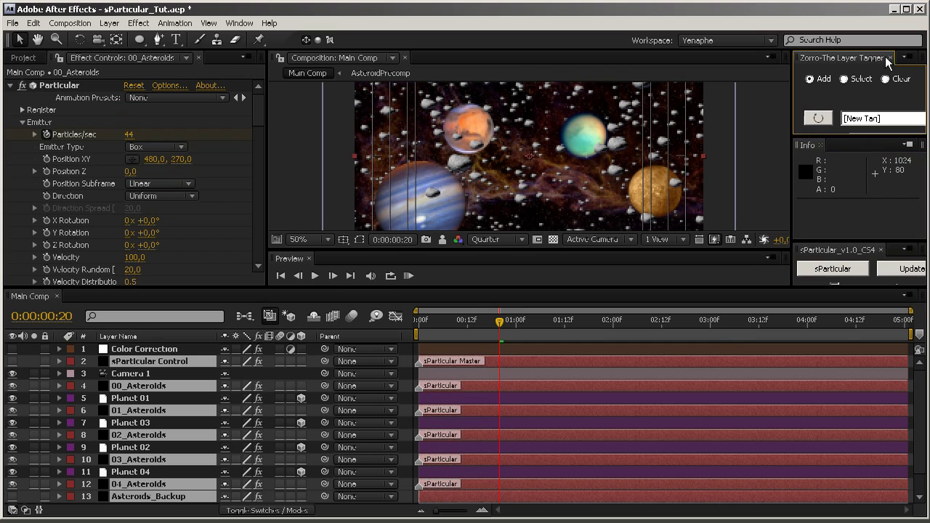
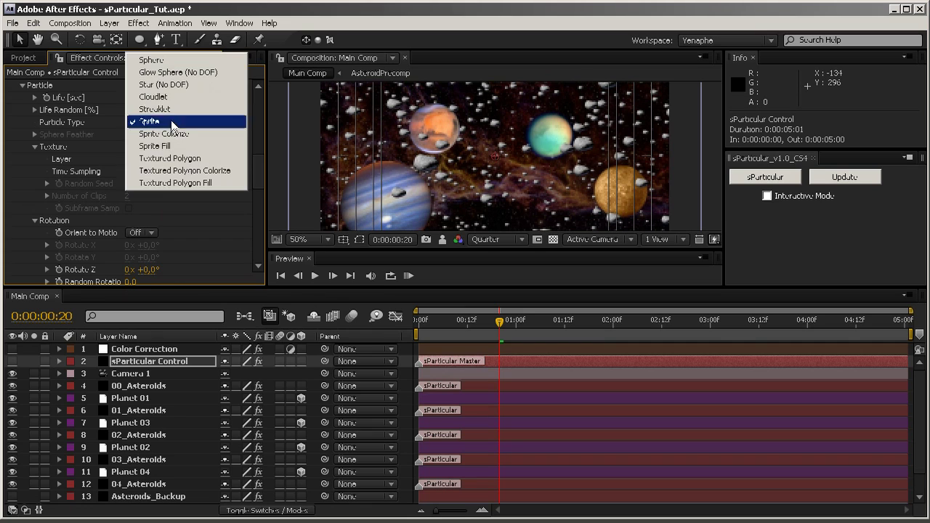
Step: Set the Particle Type on the sParticular Control layer to Sphere and update the sParticular layers
{"action": "left_click", "coordinate": [141, 119]}
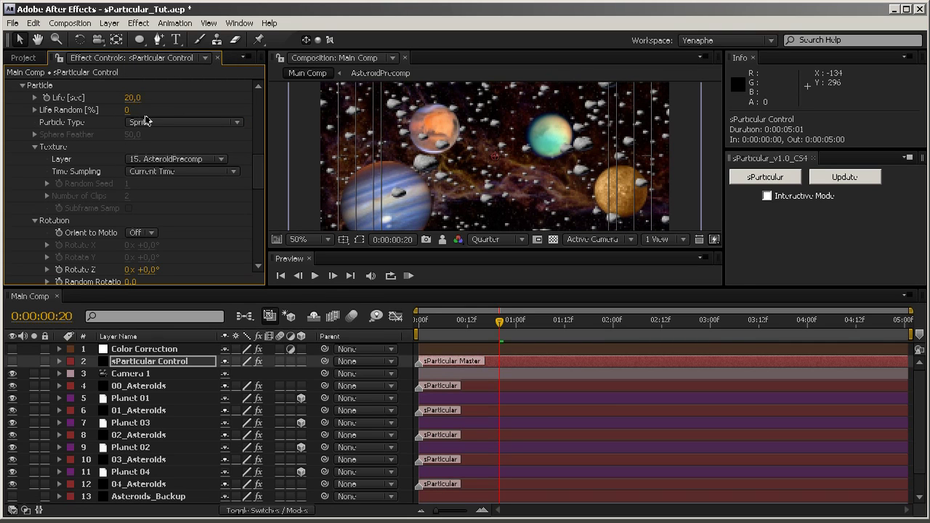
{"action": "left_click", "coordinate": [149, 124]}
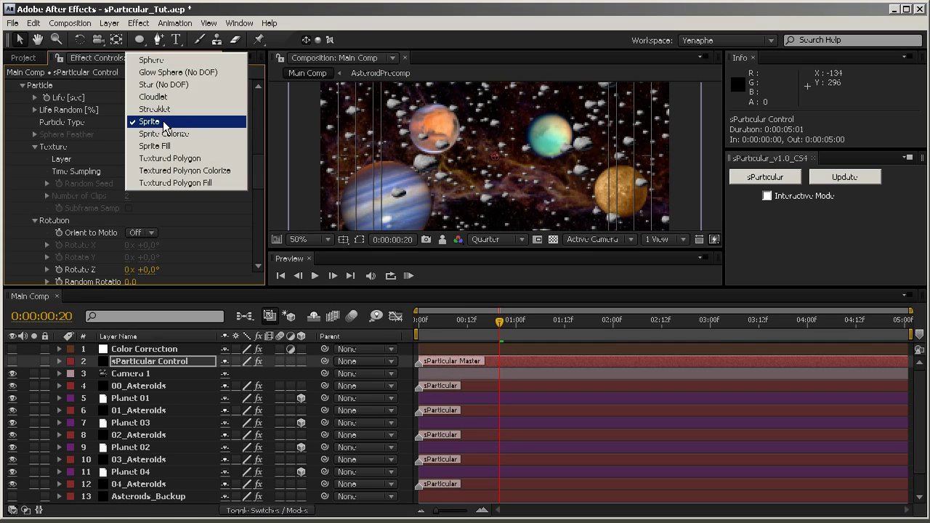
{"action": "left_click", "coordinate": [197, 59]}
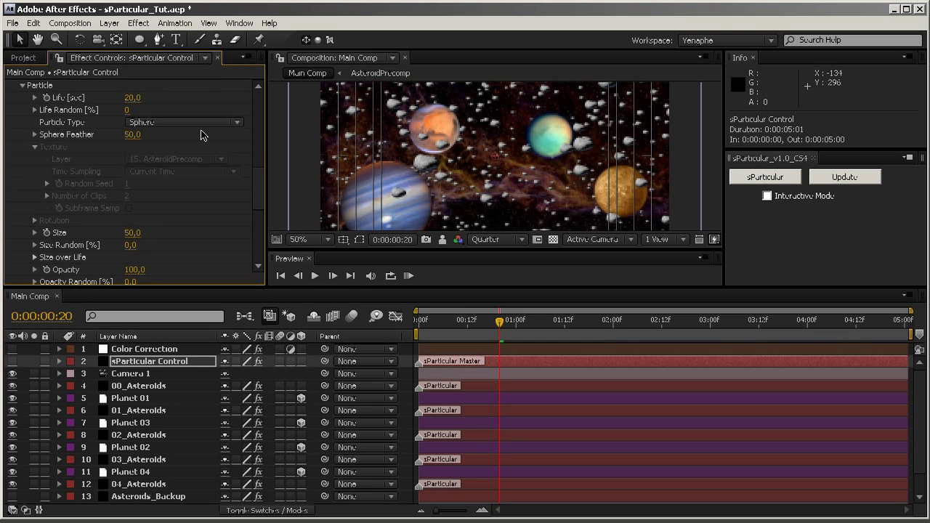
{"action": "left_click_drag", "start_coordinate": [259, 191], "coordinate": [255, 103]}
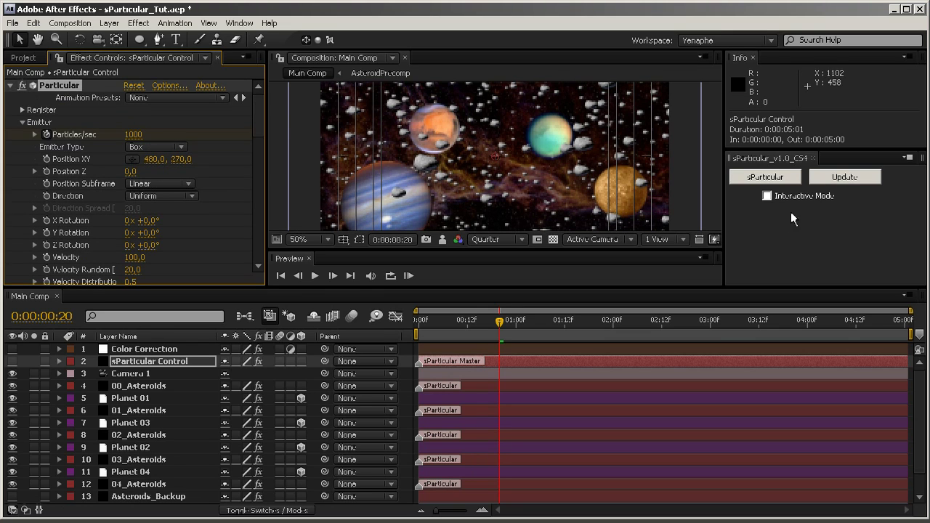
{"action": "left_click", "coordinate": [845, 178]}
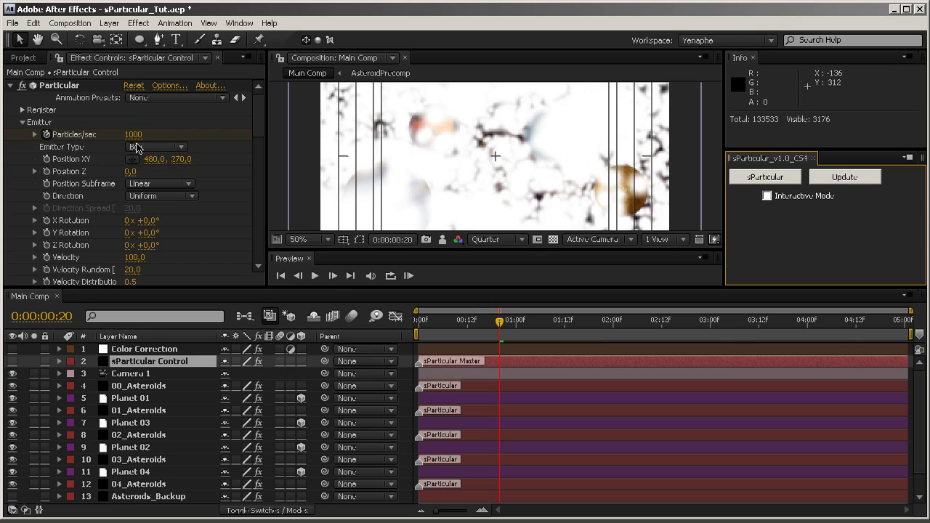
Step: Turn on Interactive Mode and set Particles/sec on the sParticular Control layer to 10
{"action": "left_click", "coordinate": [767, 196]}
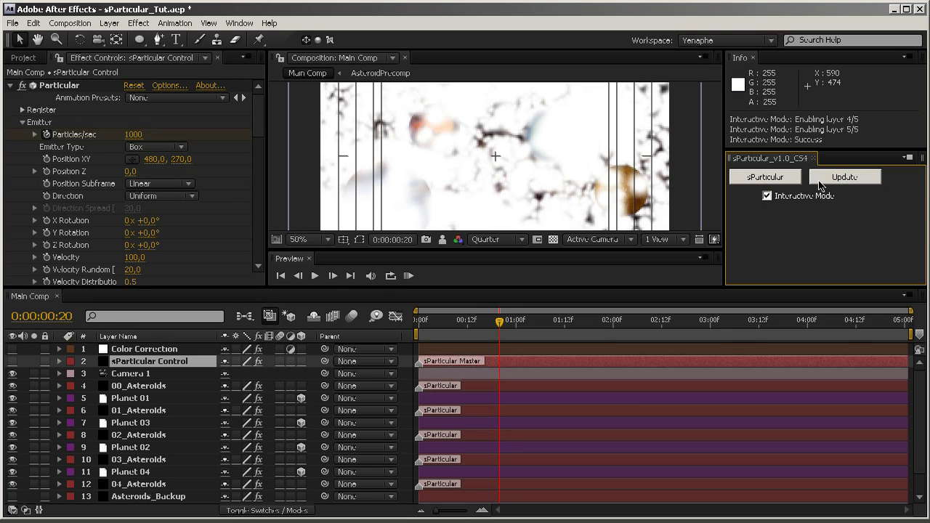
{"action": "left_click", "coordinate": [138, 137]}
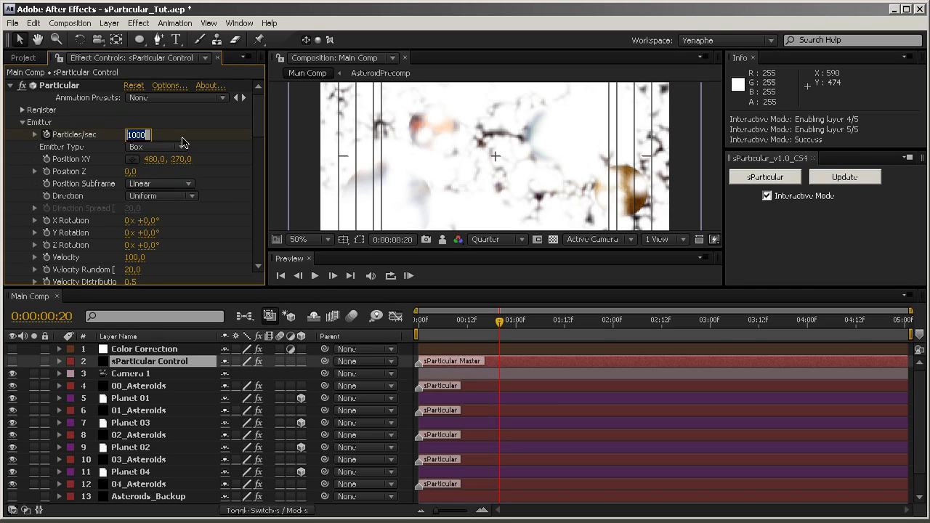
{"action": "type", "text": "10"}
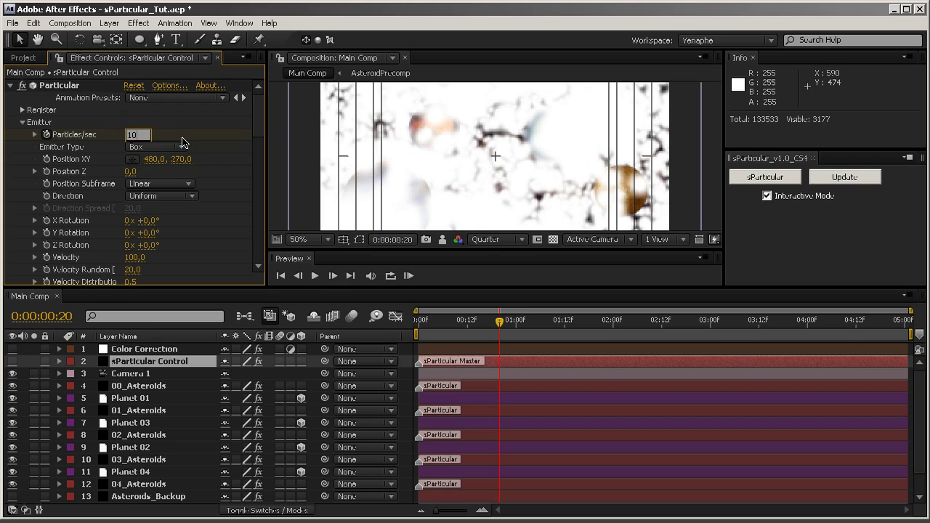
{"action": "key", "text": "Return"}
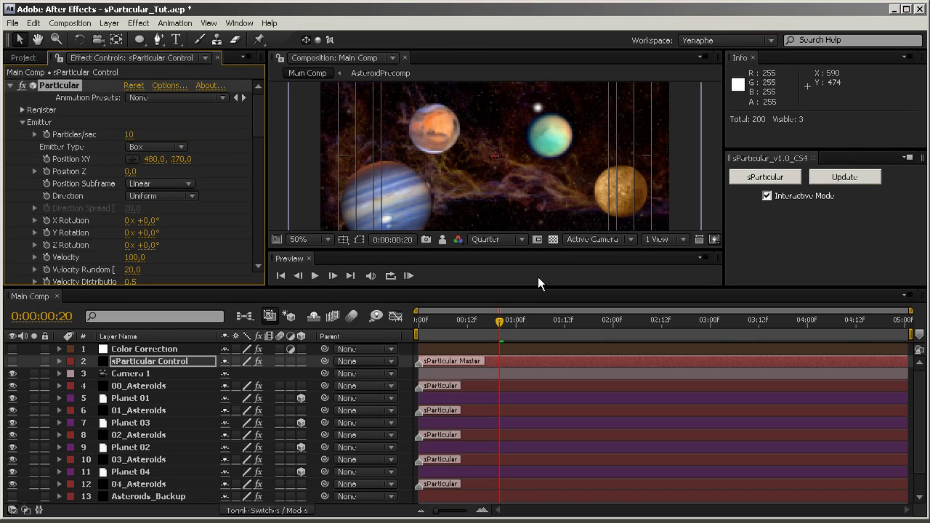
Step: Fit the composition in the viewer and set Particles/sec on the sParticular Control layer to 100
{"action": "left_click", "coordinate": [311, 234]}
{"action": "left_click", "coordinate": [314, 266]}
{"action": "left_click", "coordinate": [131, 135]}
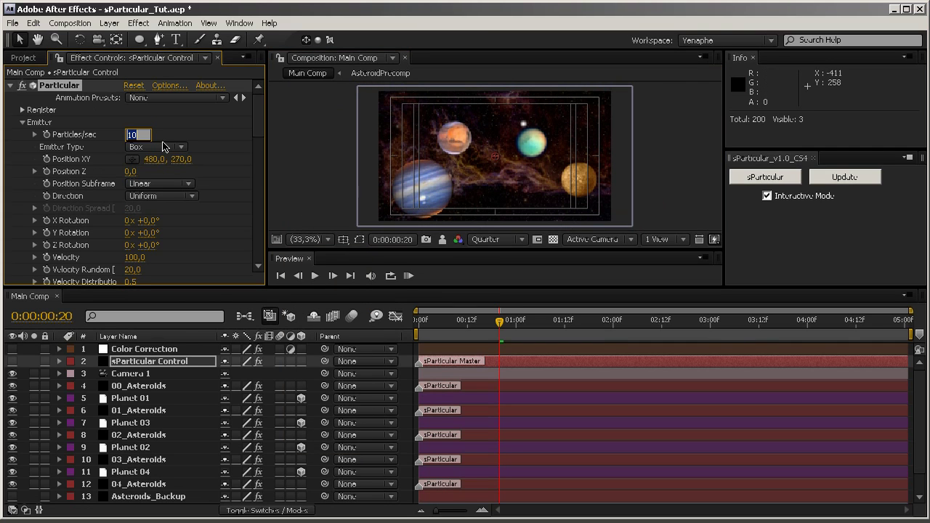
{"action": "type", "text": "100"}
{"action": "key", "text": "Return"}
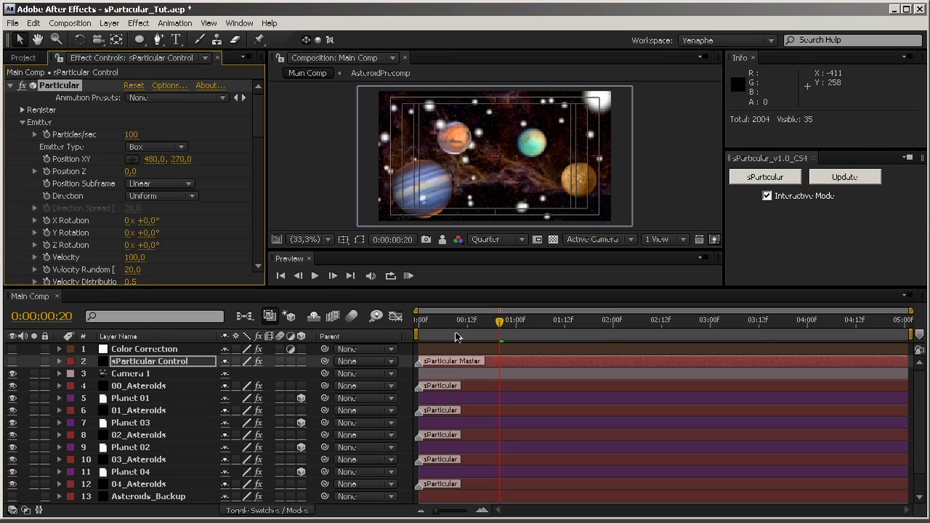
Step: With 00_Asteroids selected, switch Interactive Mode off and back on, and update the sParticular layers
{"action": "left_click", "coordinate": [146, 389]}
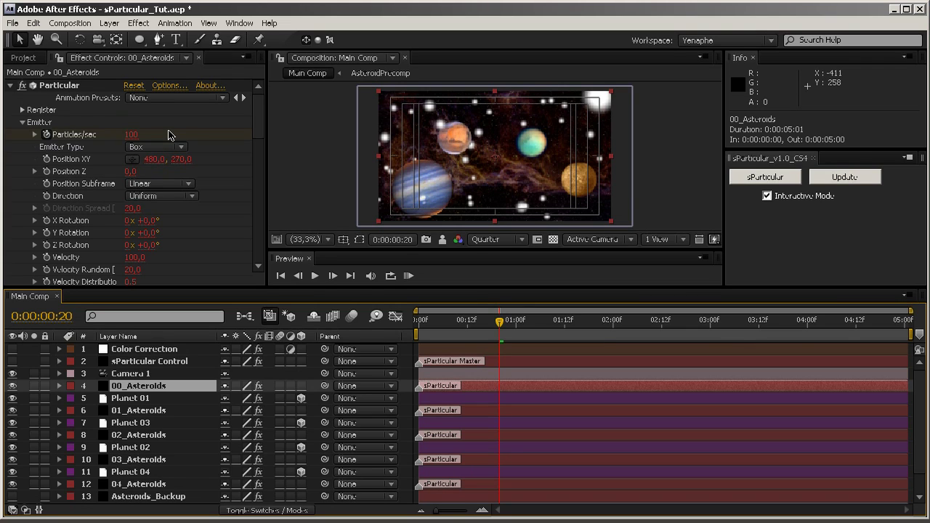
{"action": "left_click", "coordinate": [767, 197]}
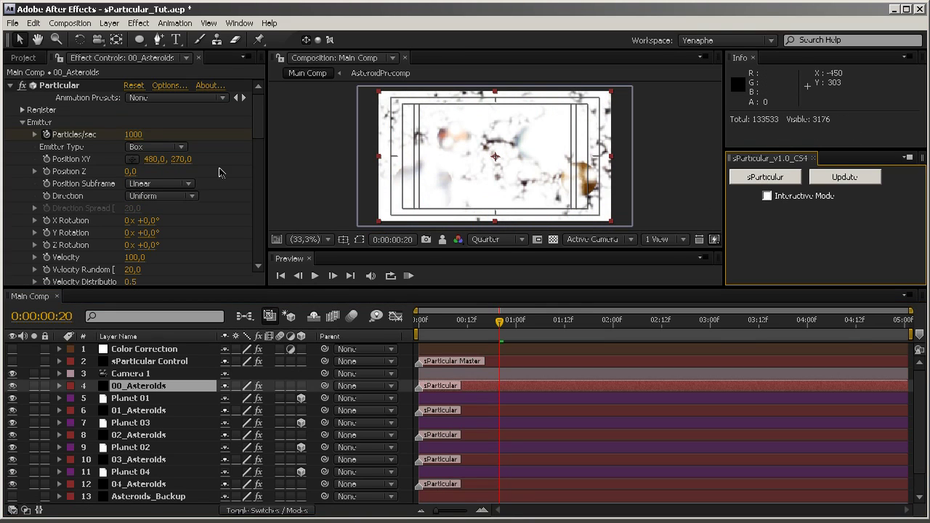
{"action": "left_click", "coordinate": [767, 196]}
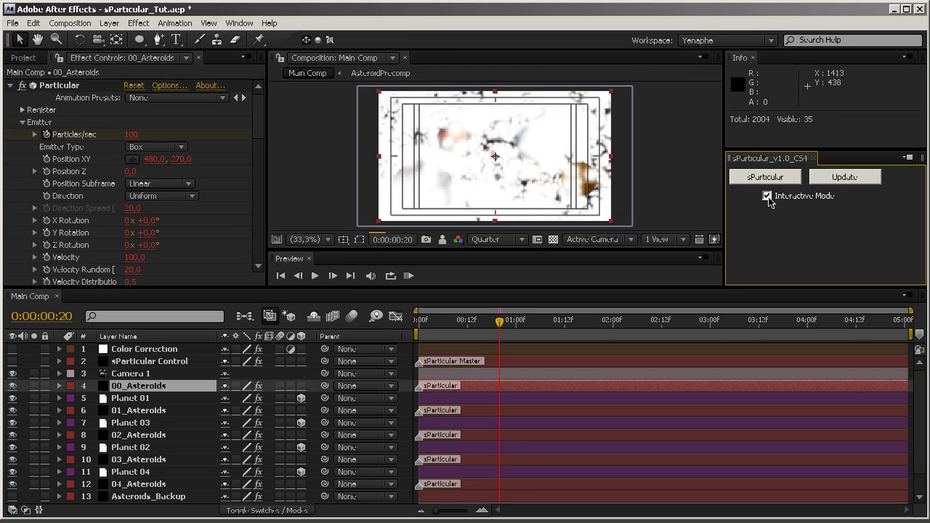
{"action": "left_click", "coordinate": [844, 182]}
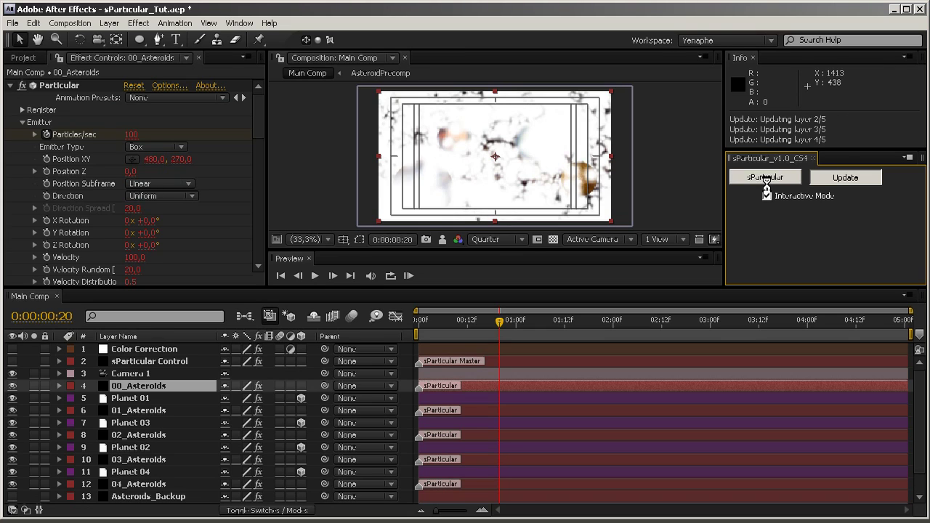
Step: Disable viewer refresh and toggle Interactive Mode off and on, leaving it turned off
{"action": "key", "text": "Caps_Lock"}
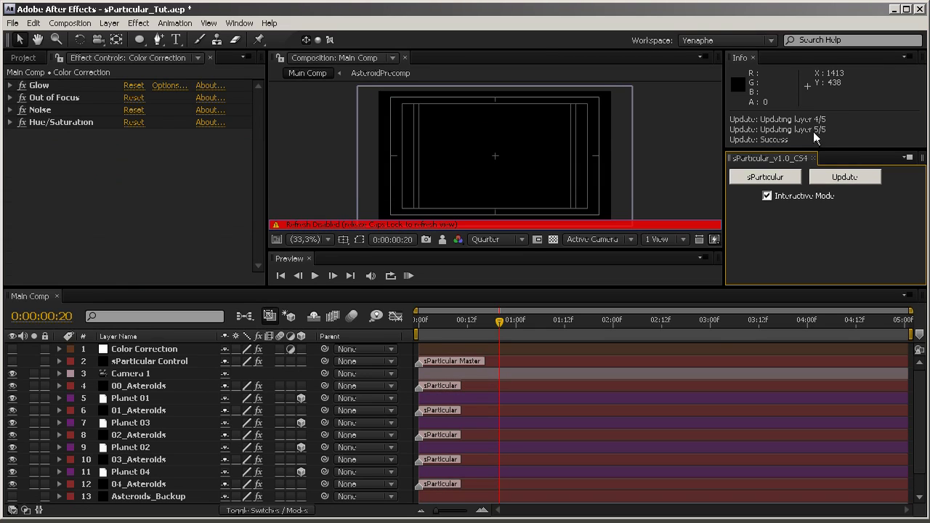
{"action": "left_click", "coordinate": [768, 196]}
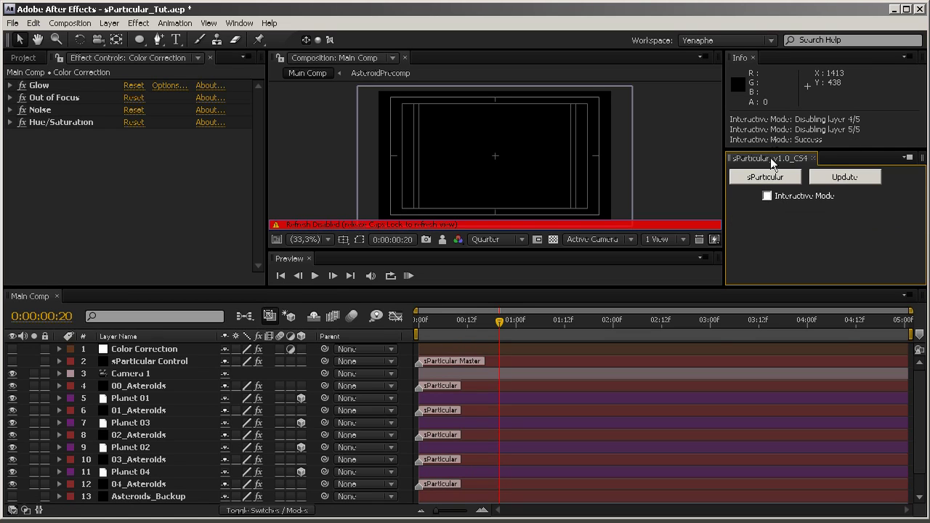
{"action": "left_click", "coordinate": [768, 196]}
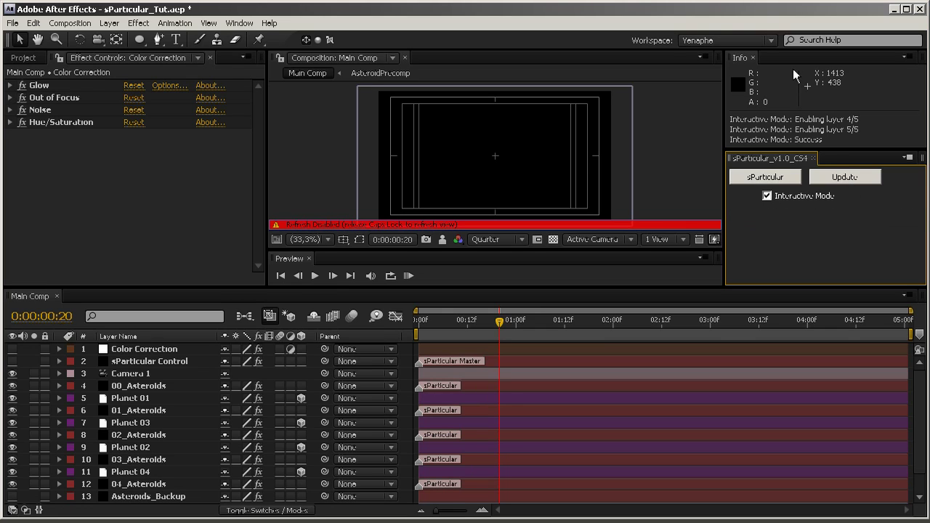
{"action": "left_click", "coordinate": [795, 197]}
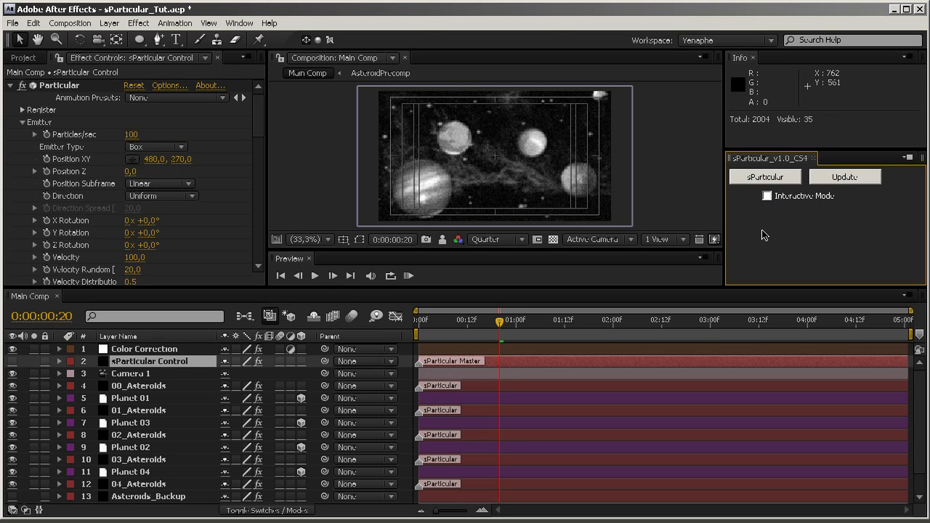